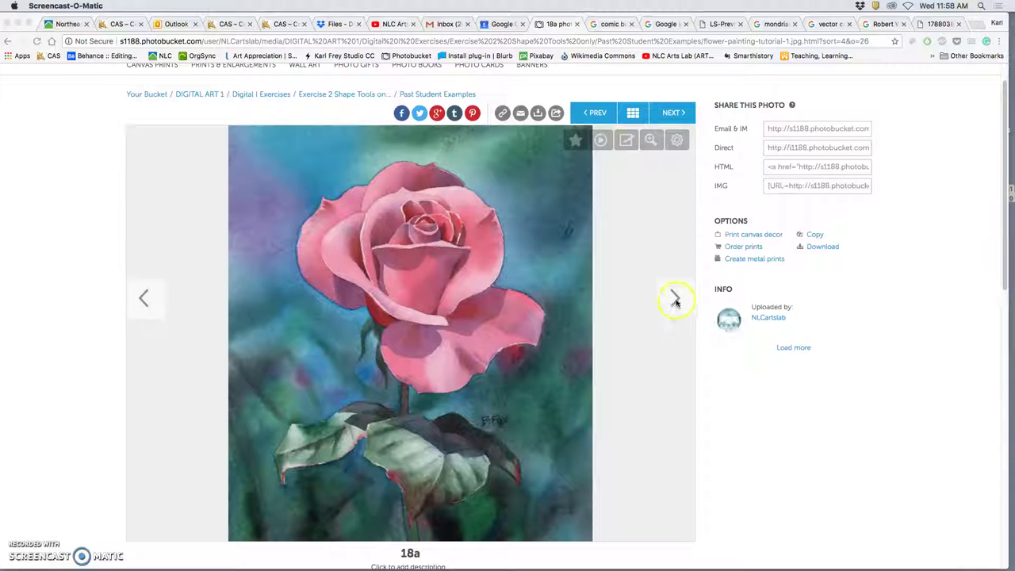
# Page through examples 18b to 21b: vector rose, frog, king cheetah and blue robot.
pyautogui.click(675, 300)
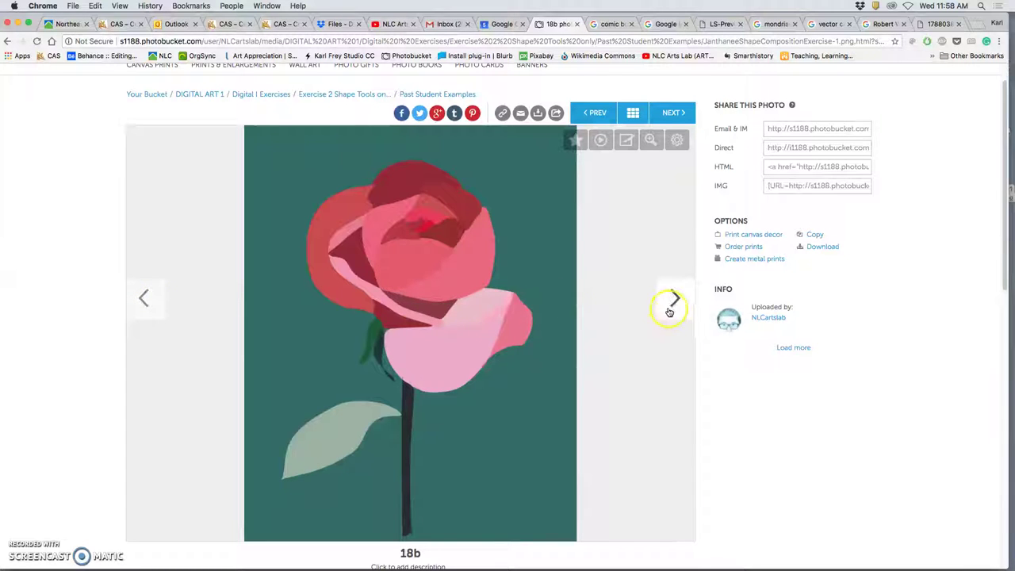
pyautogui.click(673, 306)
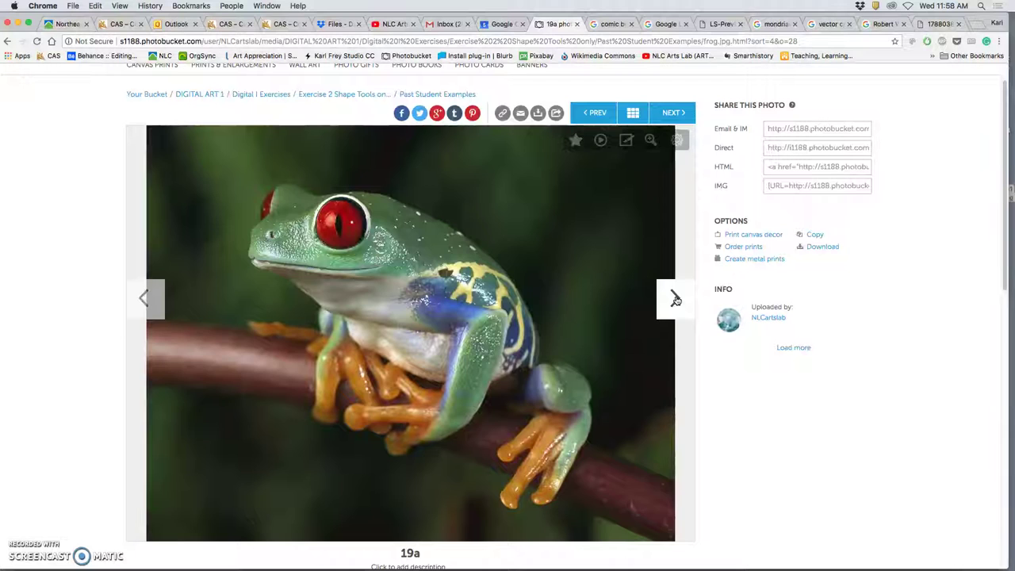
pyautogui.click(675, 297)
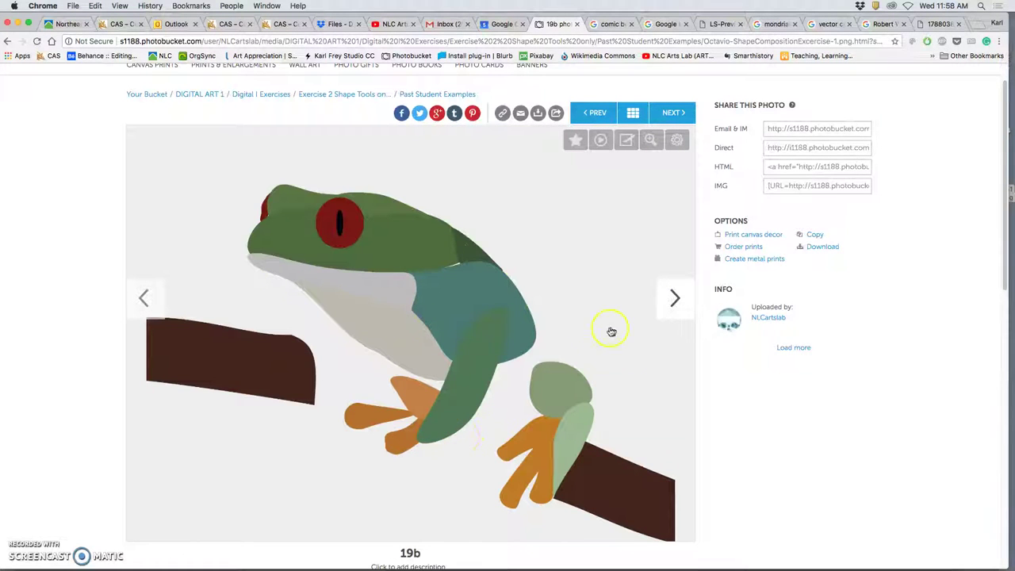
pyautogui.click(674, 298)
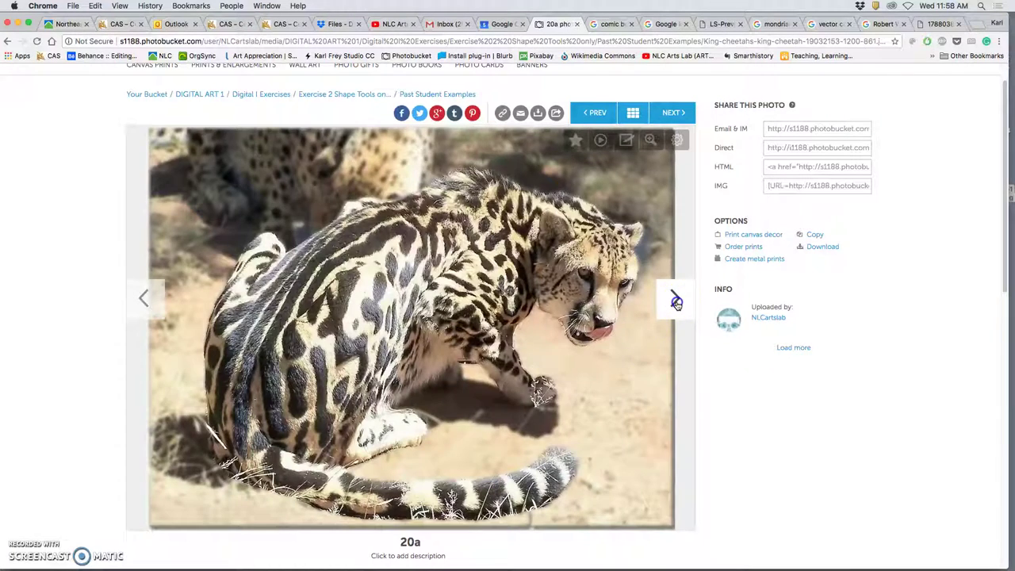
pyautogui.click(674, 300)
pyautogui.click(675, 301)
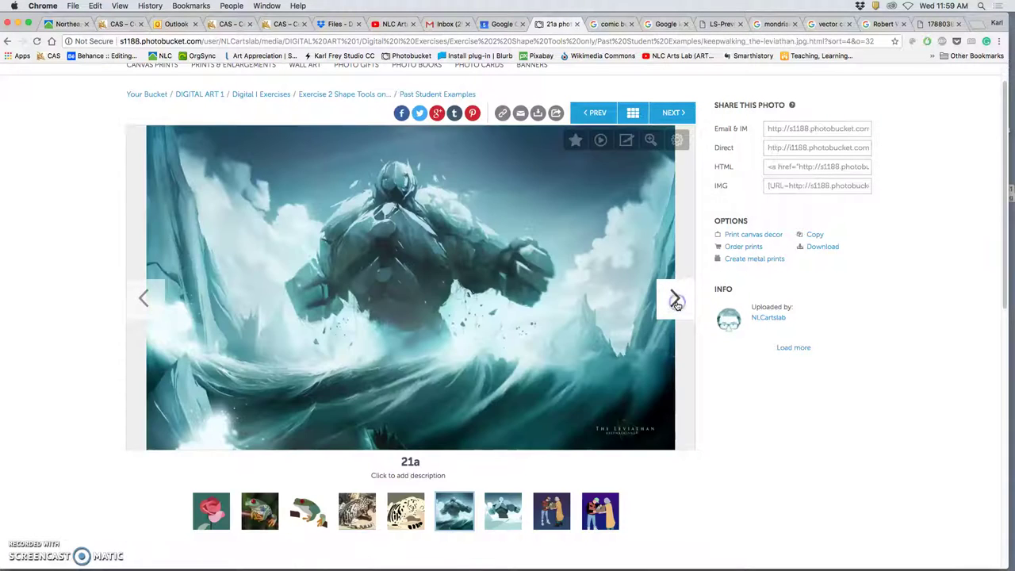
pyautogui.click(675, 299)
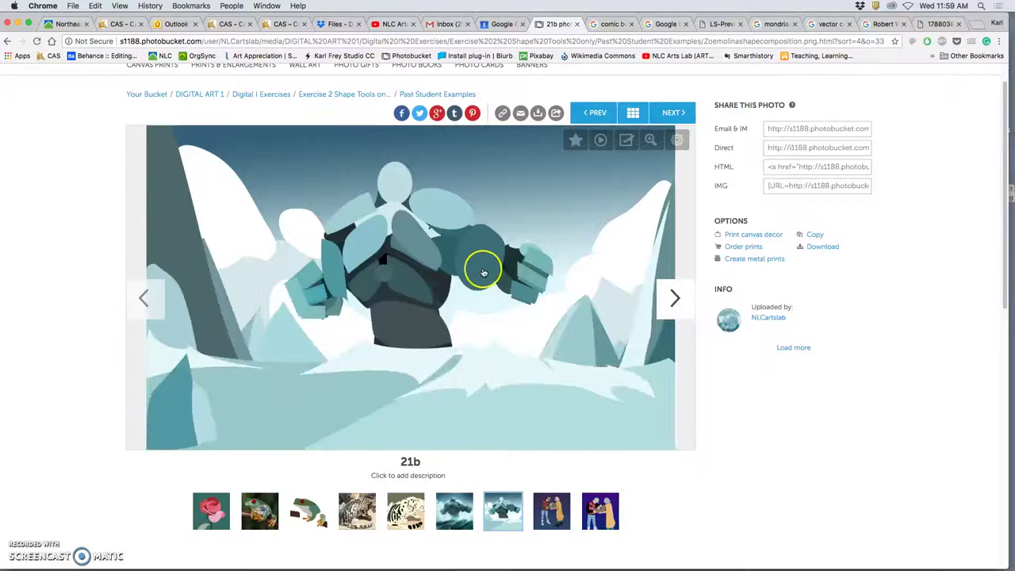
# Page through examples 22a–25b: Back to the Future, samurai, batgirl and Starry Night.
pyautogui.click(675, 299)
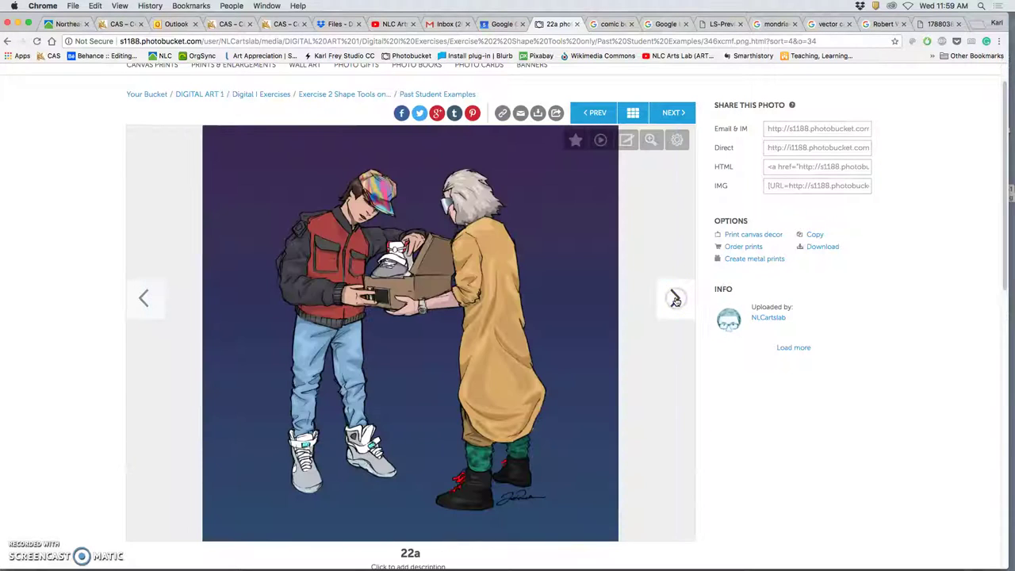
pyautogui.click(675, 299)
pyautogui.click(673, 296)
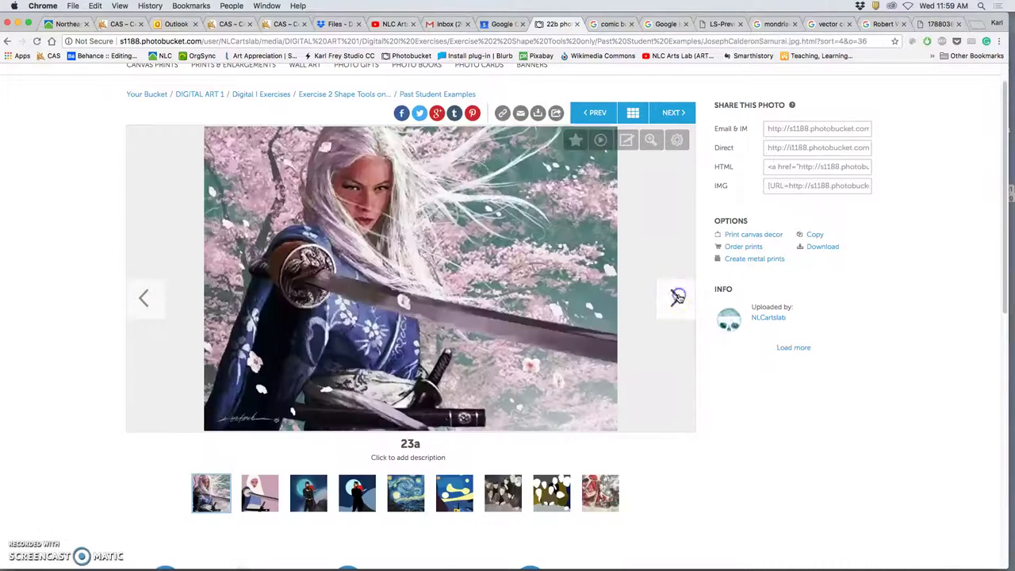
pyautogui.click(676, 298)
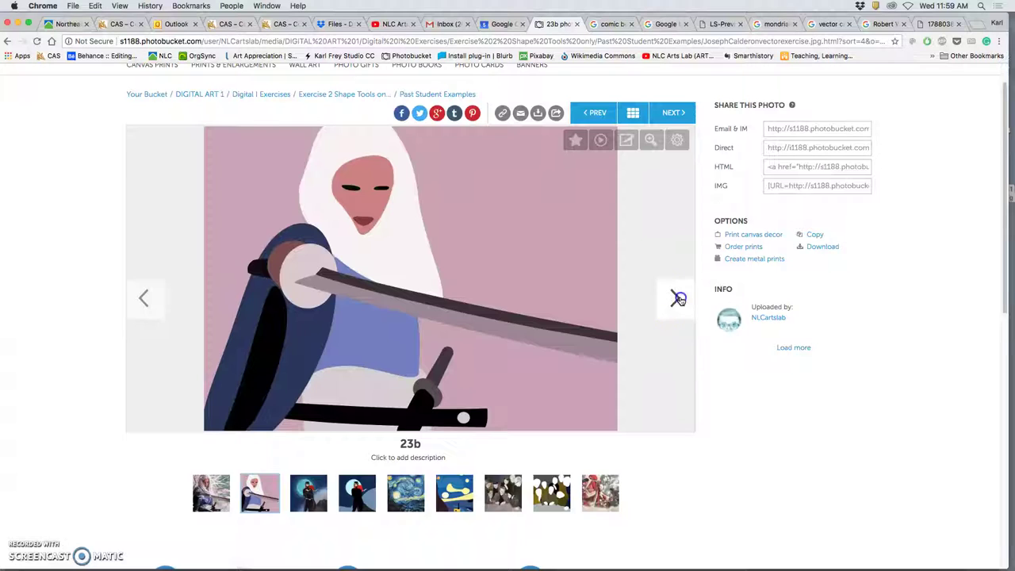
pyautogui.click(679, 300)
pyautogui.click(679, 299)
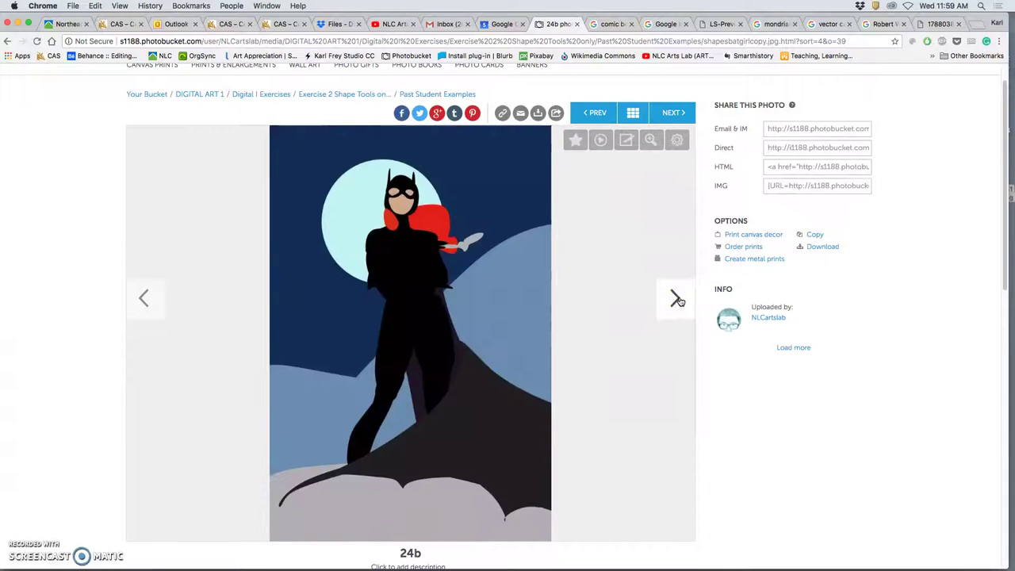
pyautogui.click(678, 299)
pyautogui.click(454, 278)
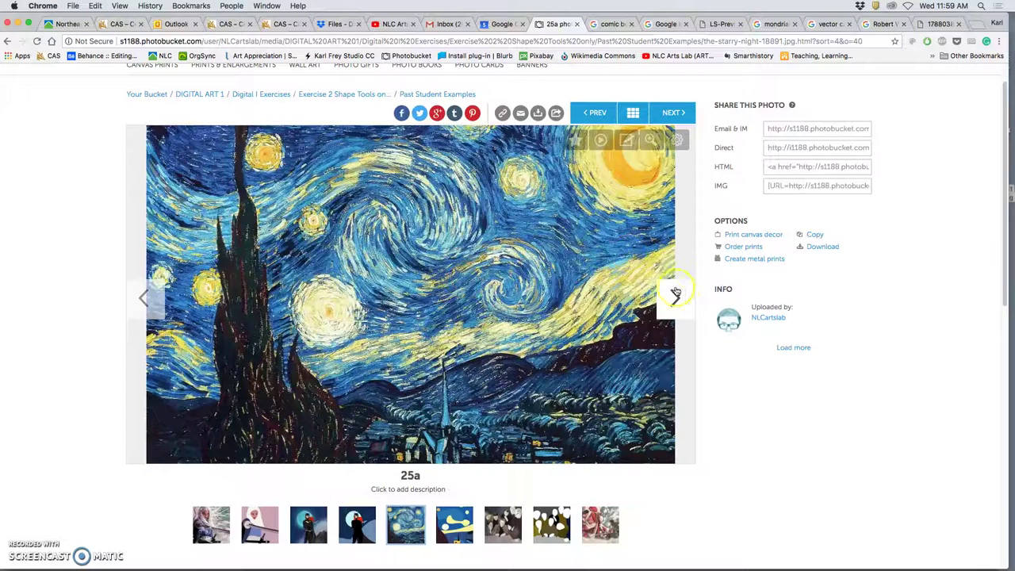
pyautogui.click(690, 300)
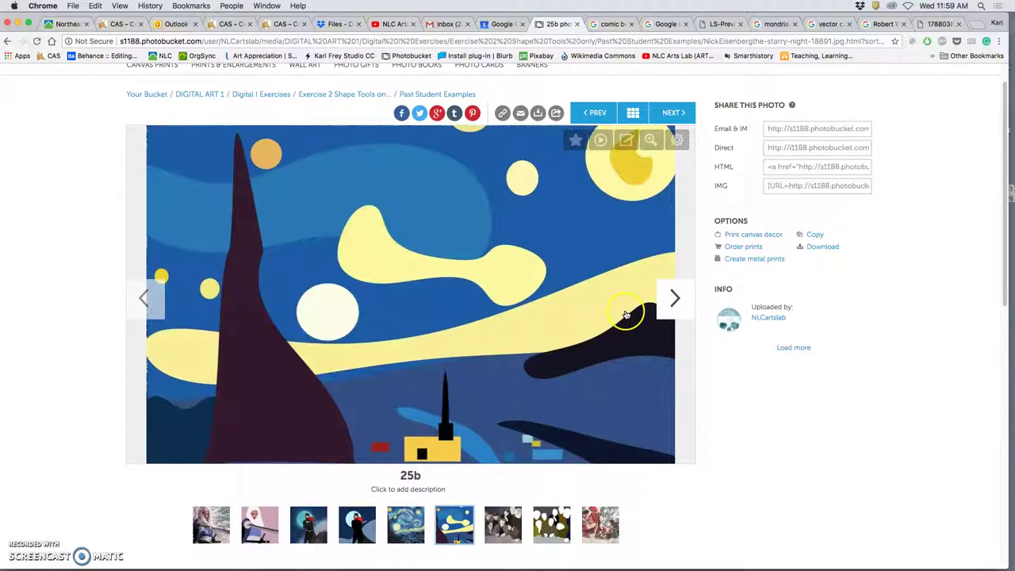
# Continue through examples 26a–30b, stopping on the flat vector Blastoise.
pyautogui.click(675, 300)
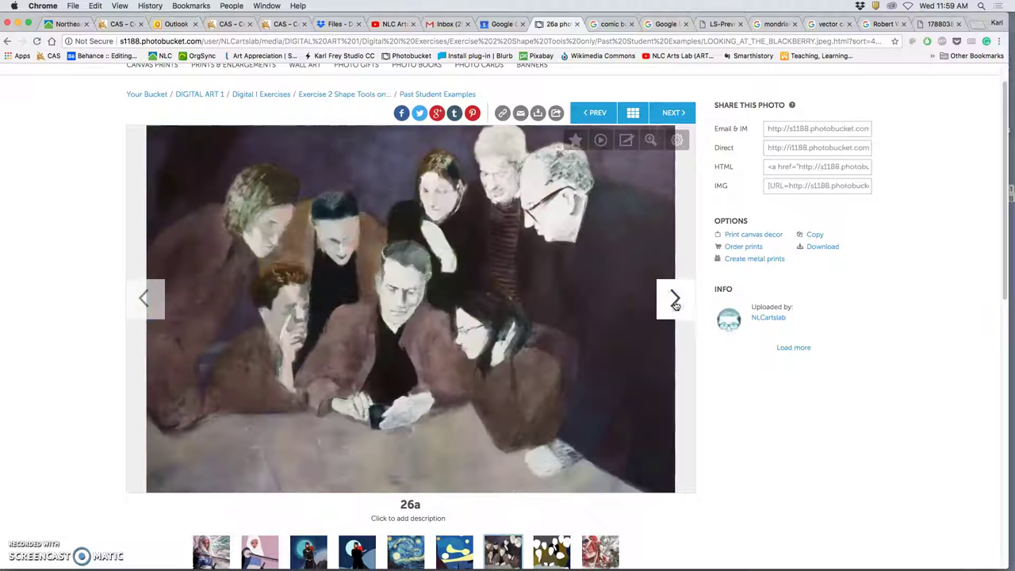
pyautogui.click(676, 299)
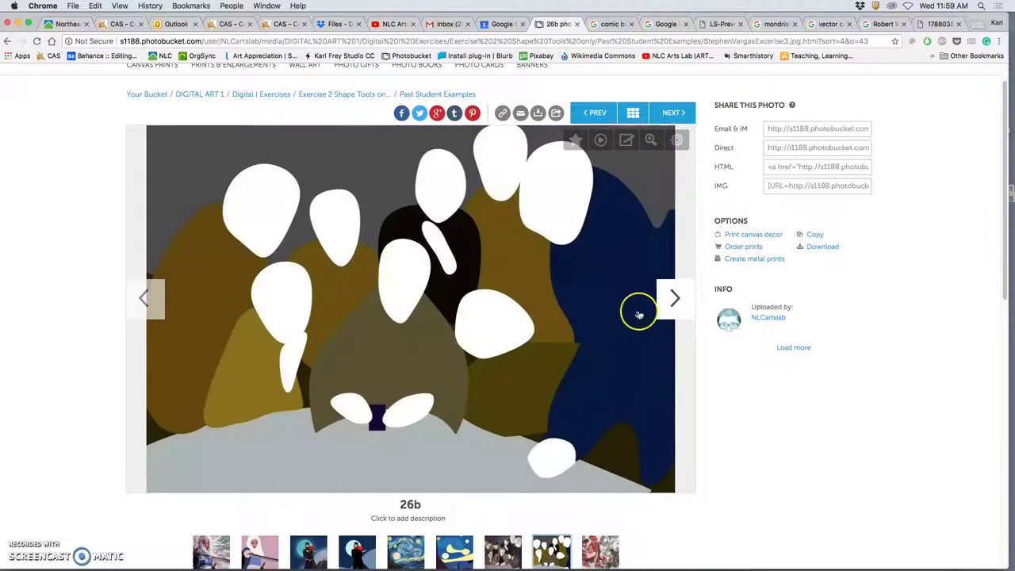
pyautogui.click(677, 300)
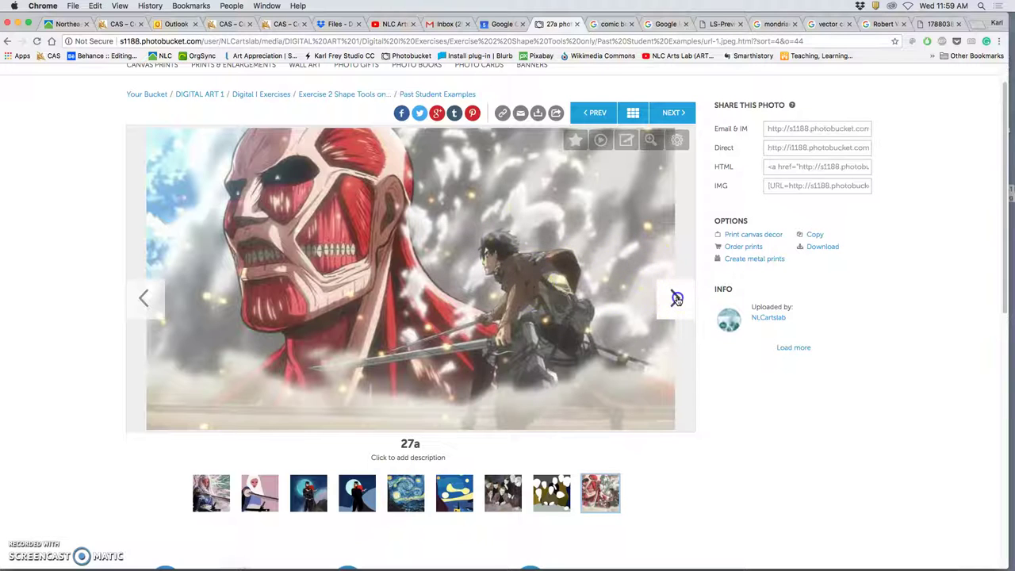
pyautogui.click(677, 299)
pyautogui.click(677, 299)
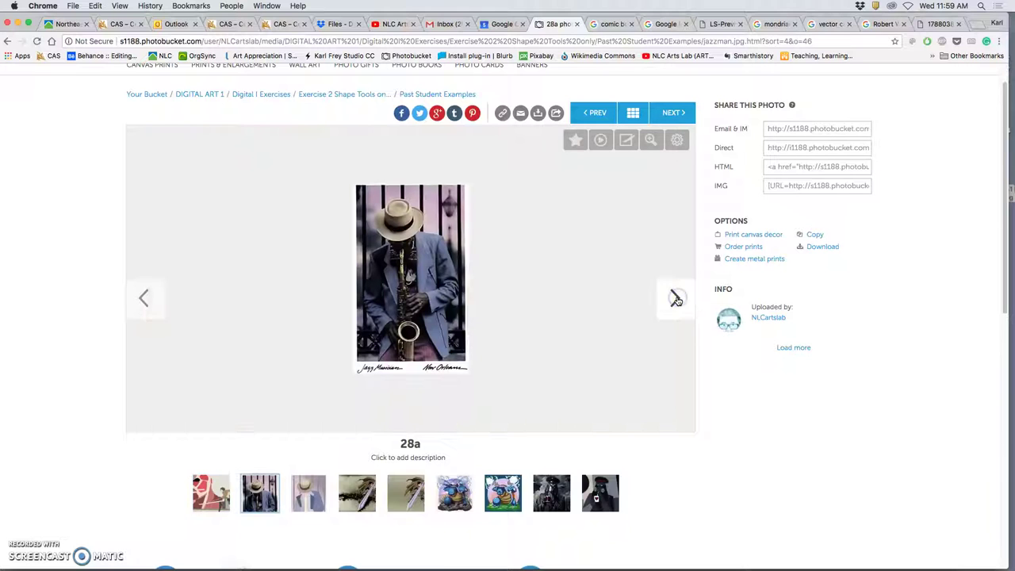
pyautogui.click(676, 299)
pyautogui.click(676, 300)
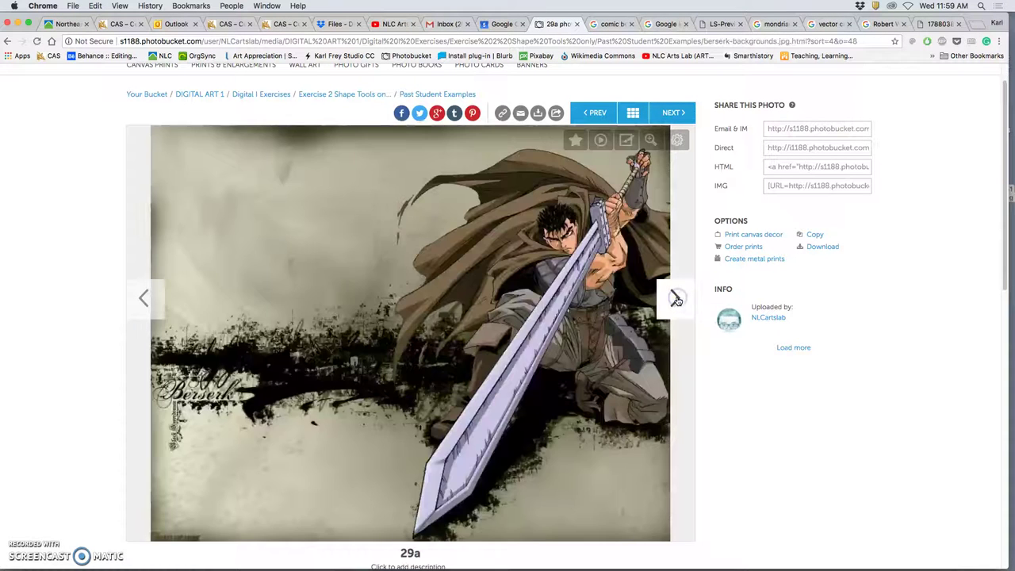
pyautogui.click(677, 299)
pyautogui.click(677, 299)
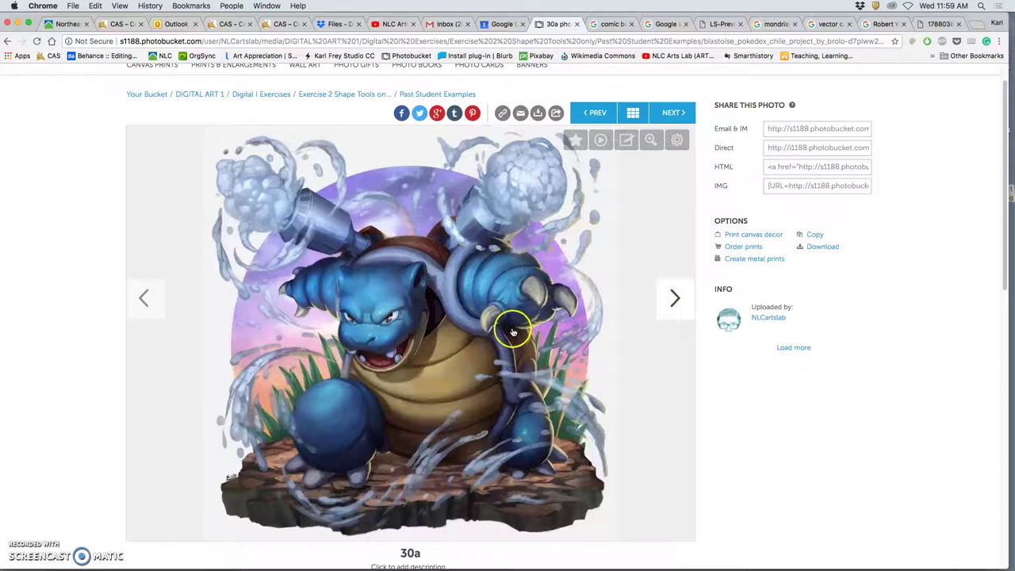
pyautogui.click(675, 302)
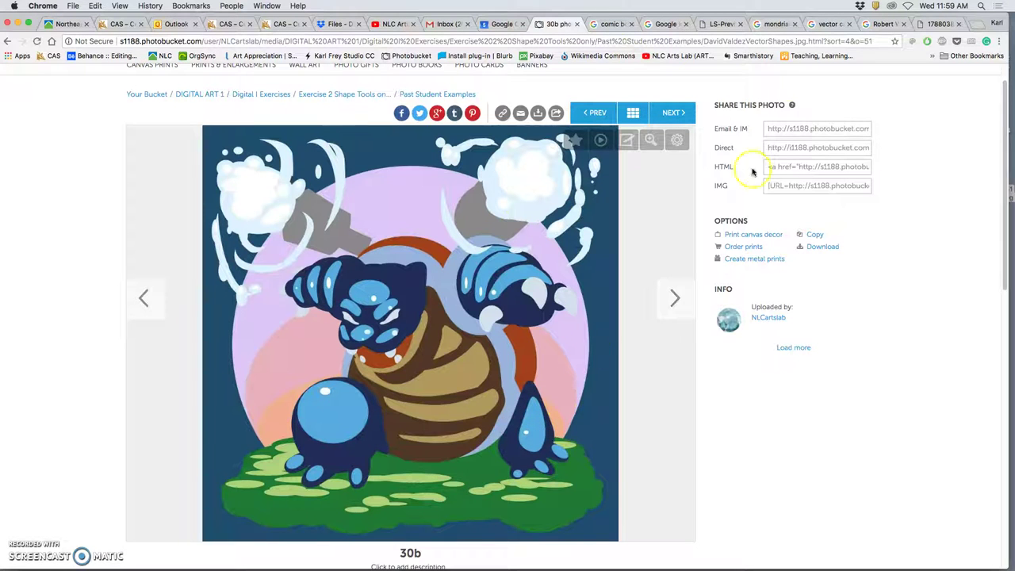
# Open the deathbed-scene painting JPG from the desktop in Preview and enlarge its window.
pyautogui.click(18, 24)
pyautogui.click(1006, 190)
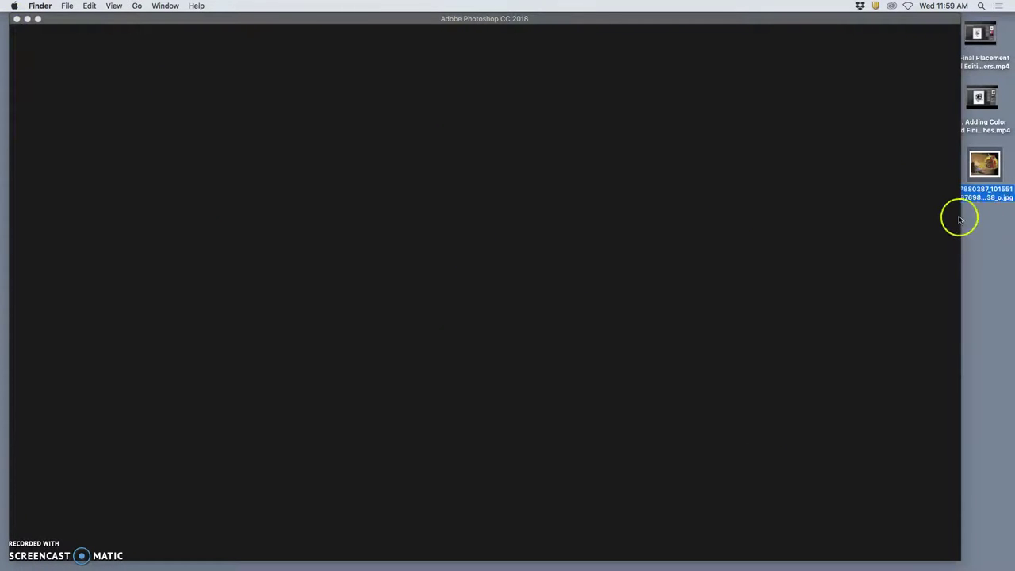
pyautogui.click(982, 167)
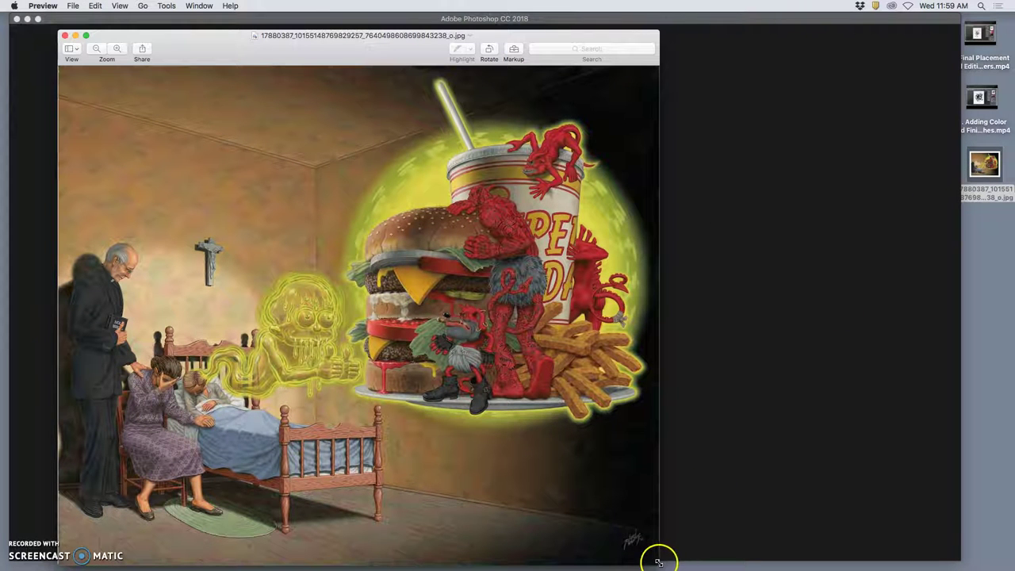
pyautogui.moveTo(658, 559); pyautogui.dragTo(899, 542)
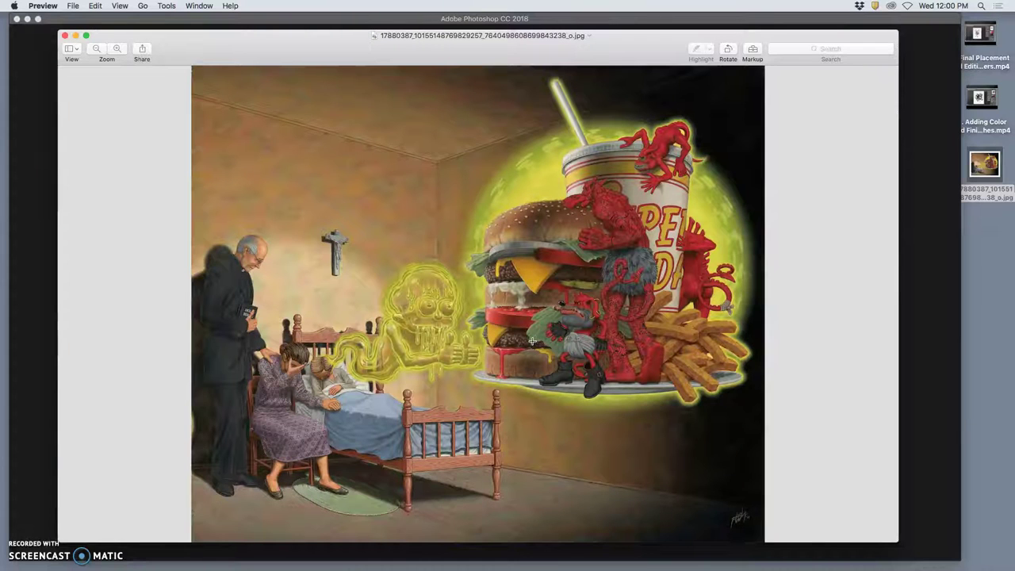
pyautogui.scroll(3, 532, 341)
pyautogui.scroll(5, 513, 340)
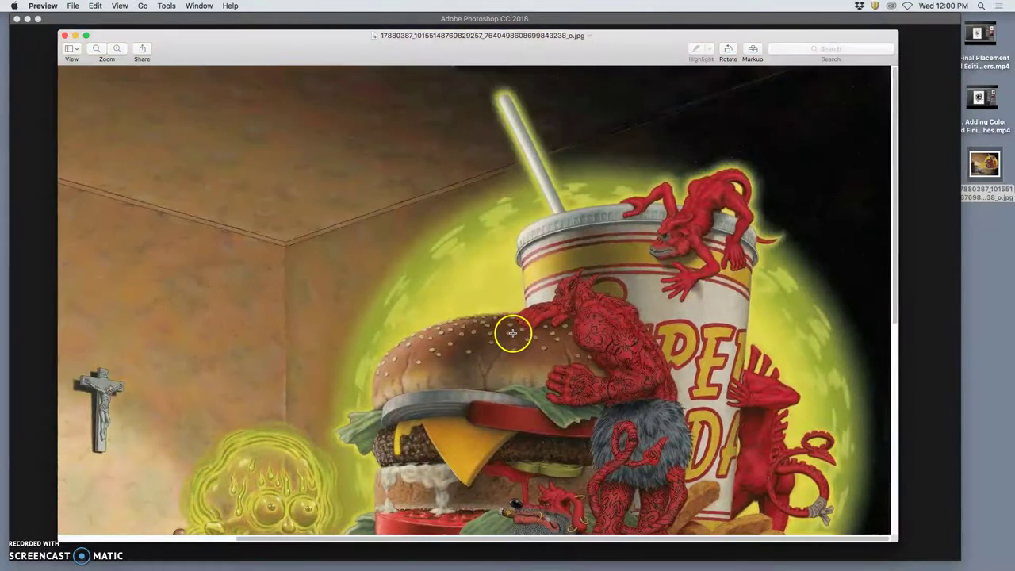
pyautogui.scroll(-10, 512, 333)
pyautogui.hscroll(-5, 500, 333)
pyautogui.hscroll(-3, 486, 334)
pyautogui.scroll(5, 485, 334)
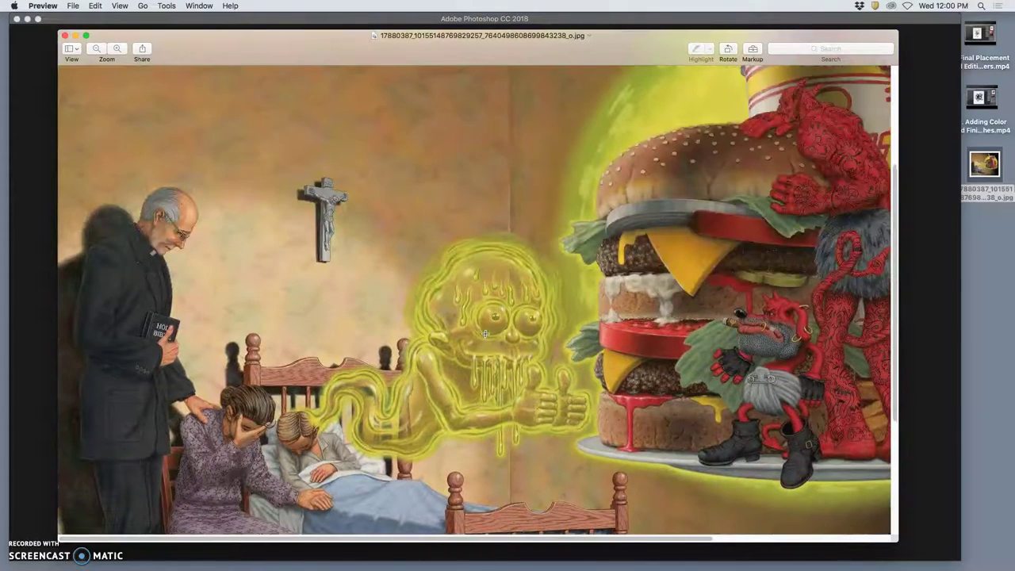
pyautogui.hscroll(8, 486, 334)
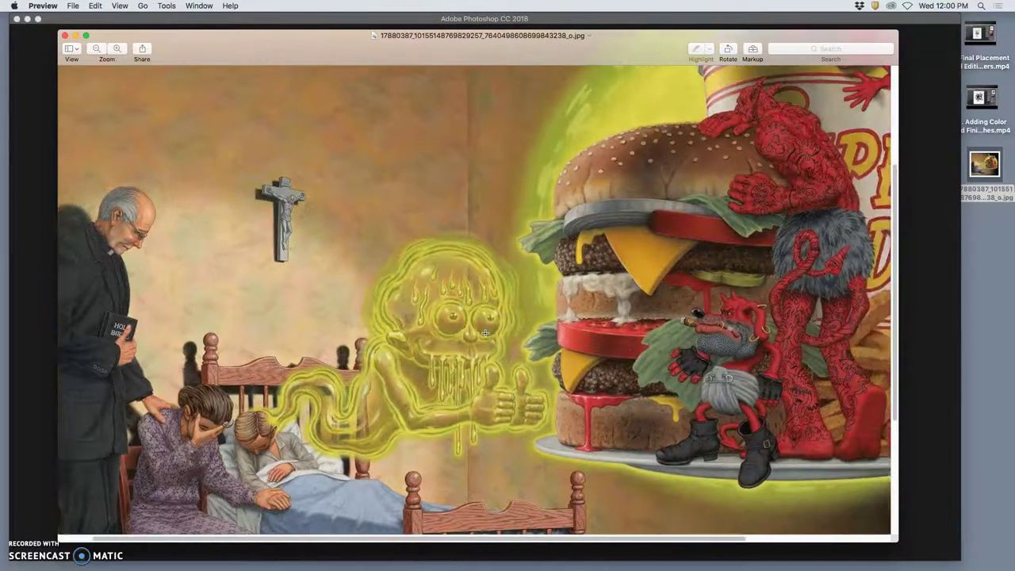
pyautogui.scroll(10, 486, 334)
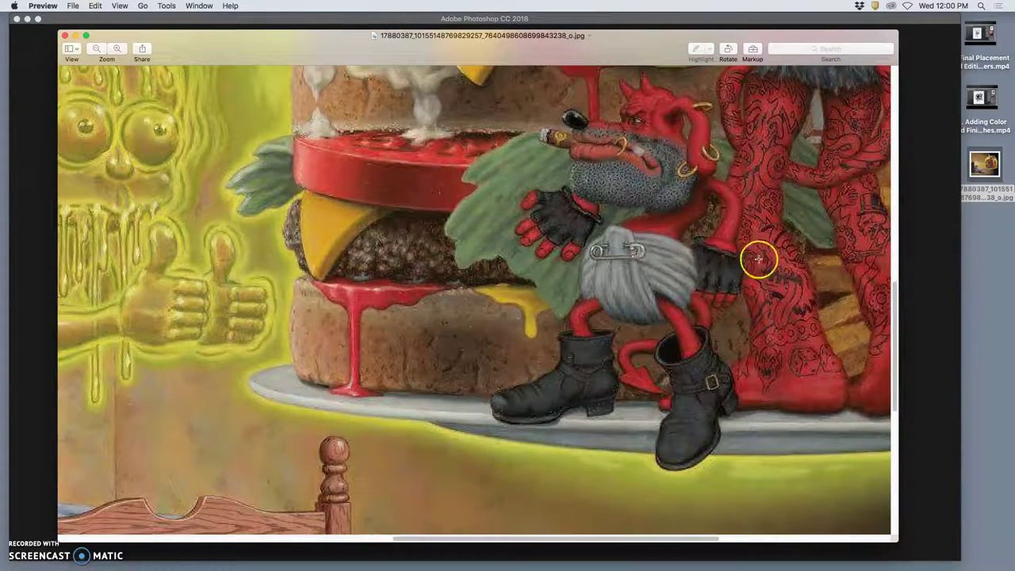
pyautogui.hscroll(12, 766, 249)
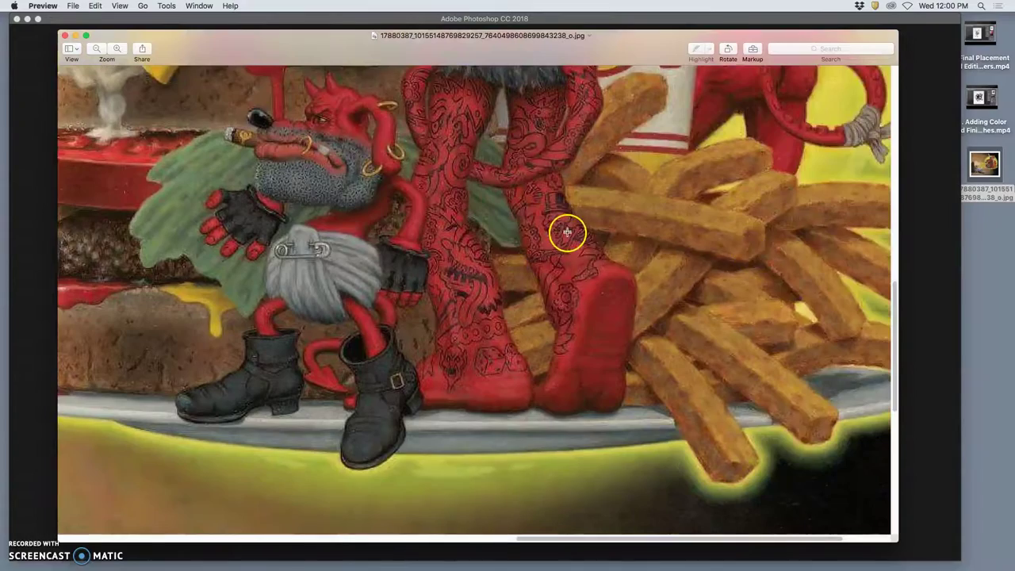
pyautogui.scroll(12, 566, 231)
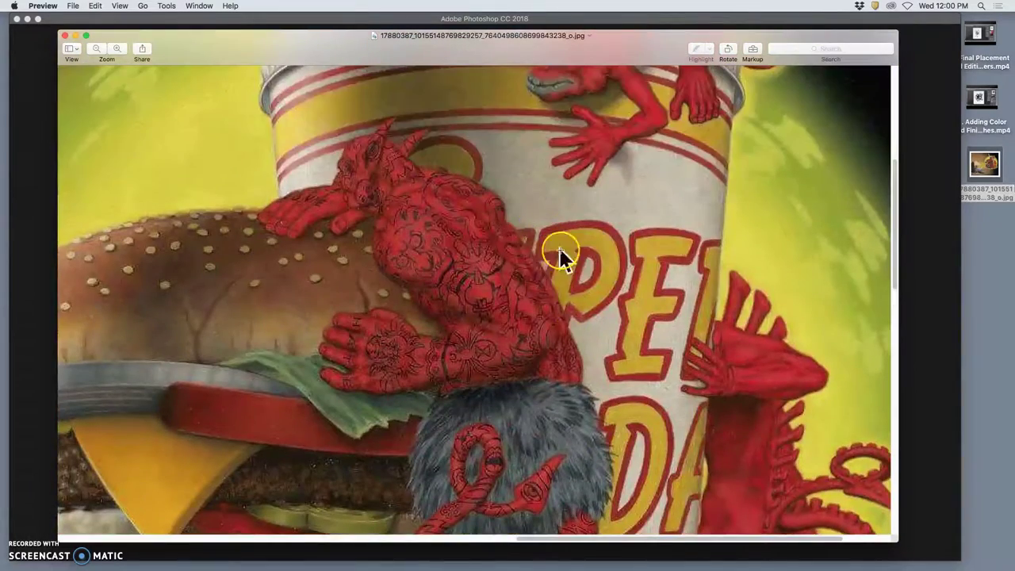
pyautogui.scroll(-10, 566, 261)
pyautogui.hscroll(-2, 526, 276)
pyautogui.scroll(-10, 499, 277)
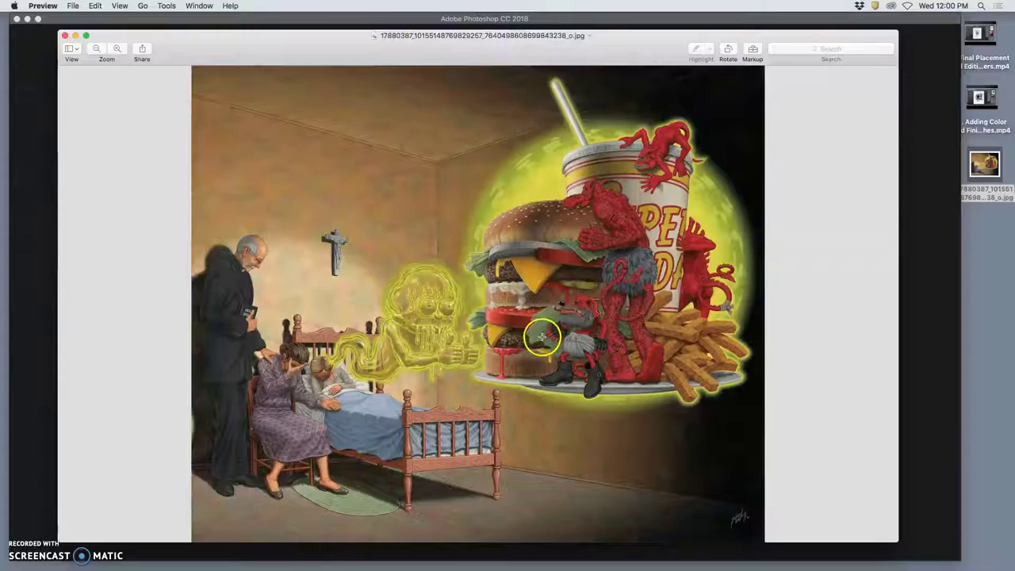
pyautogui.scroll(10, 543, 337)
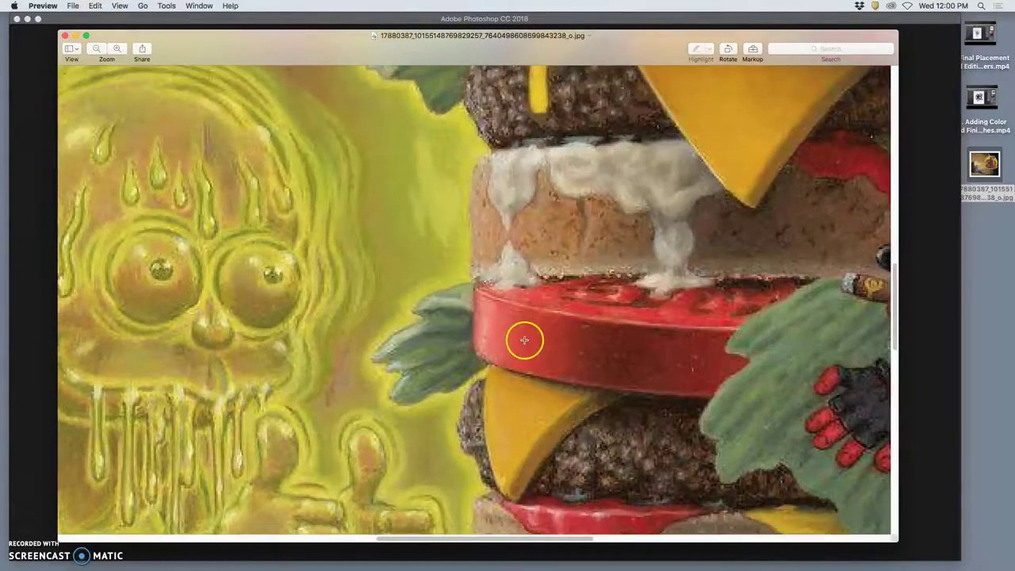
pyautogui.scroll(-5, 522, 339)
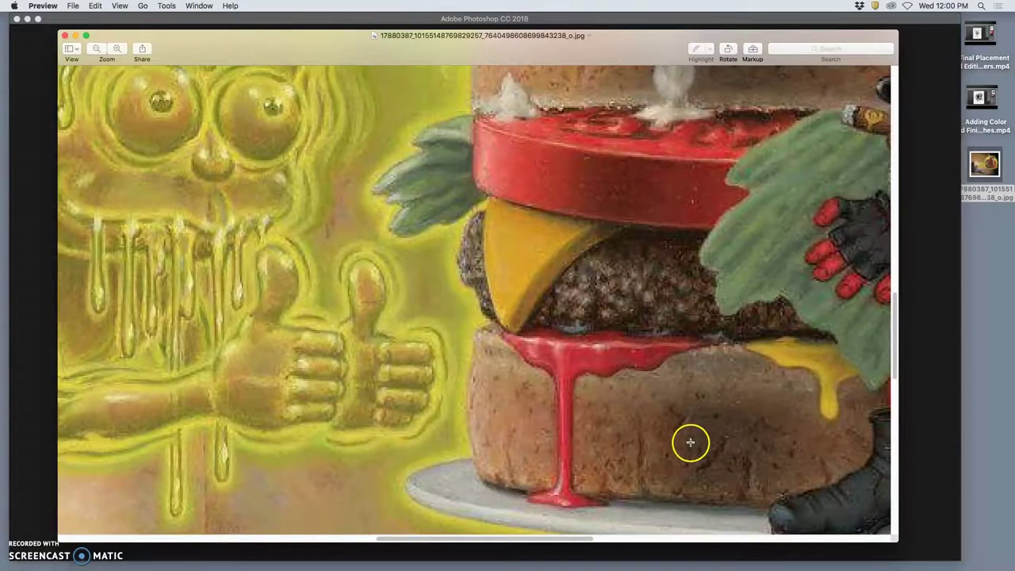
pyautogui.press('super+9')
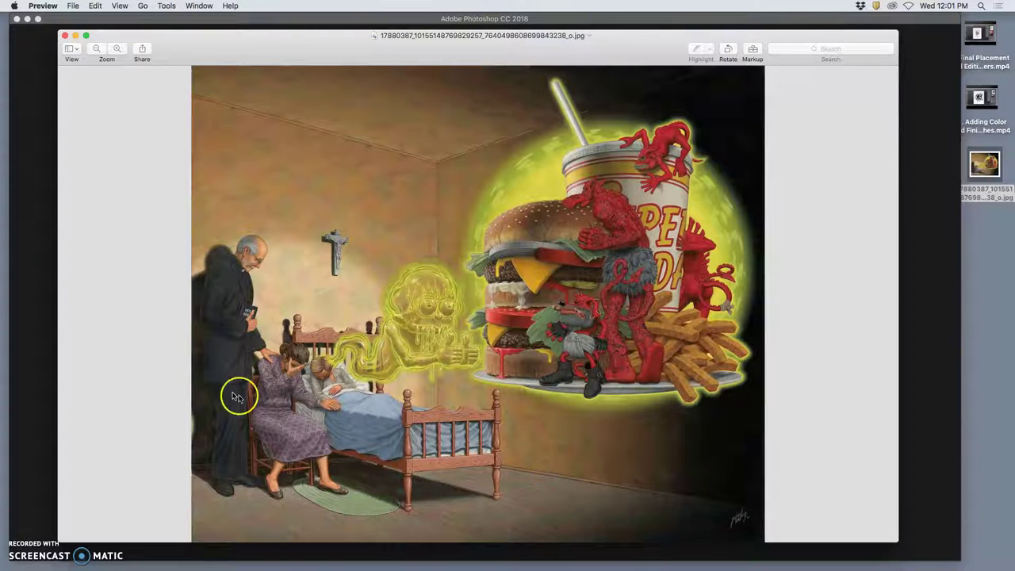
# Close the Preview window and bring up Open With for the painting's desktop JPG.
pyautogui.click(66, 37)
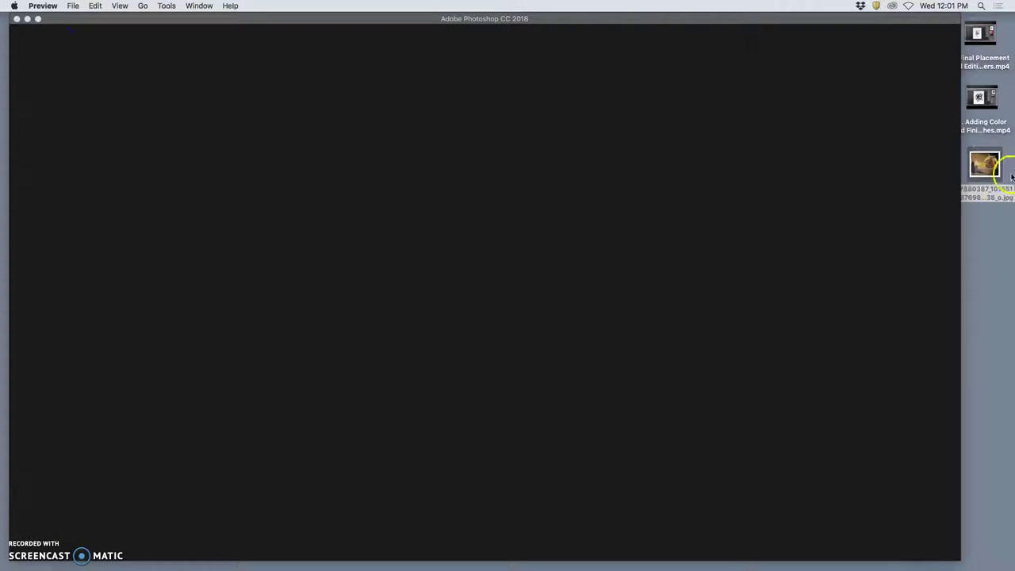
pyautogui.click(990, 167)
pyautogui.click(992, 170)
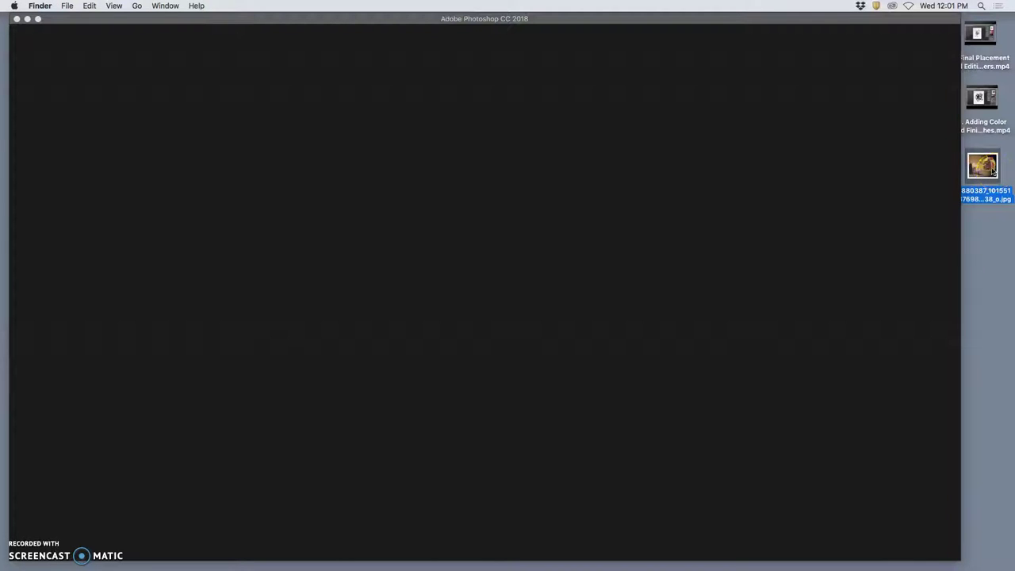
pyautogui.rightClick(993, 171)
pyautogui.rightClick(992, 170)
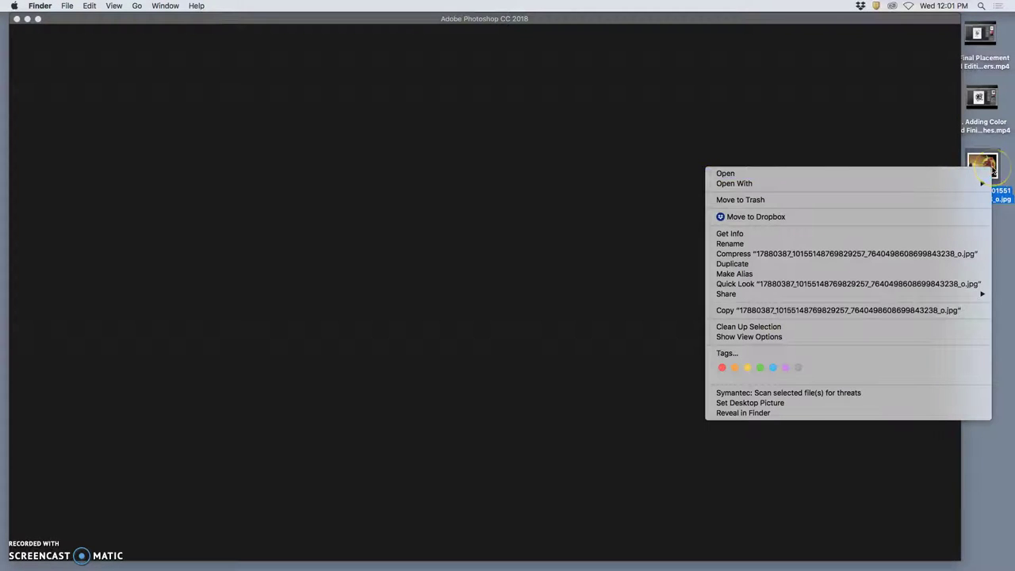
pyautogui.click(875, 182)
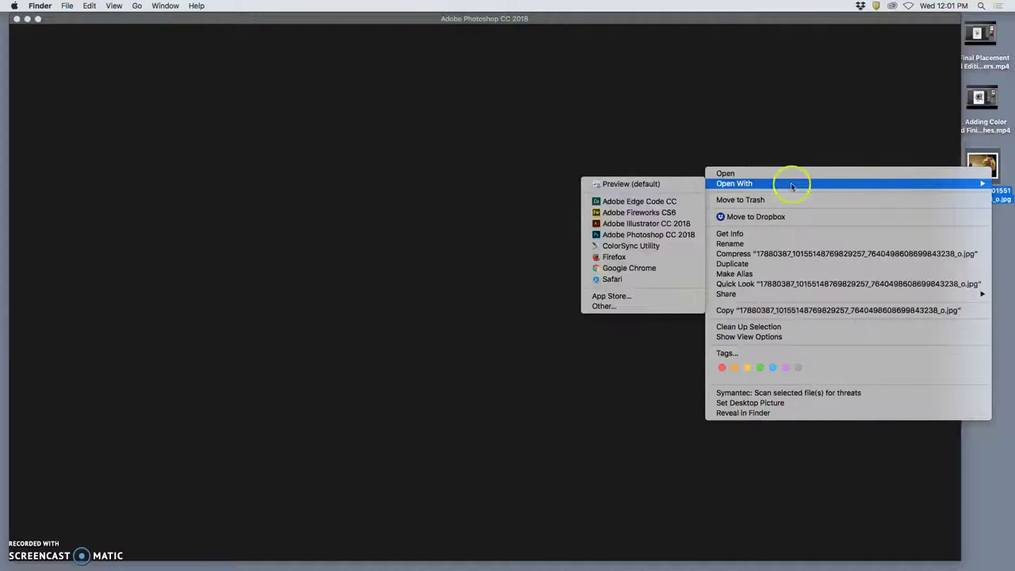
# Open the painting in Photoshop CC 2018 and collapse the History/Actions panel group.
pyautogui.click(665, 234)
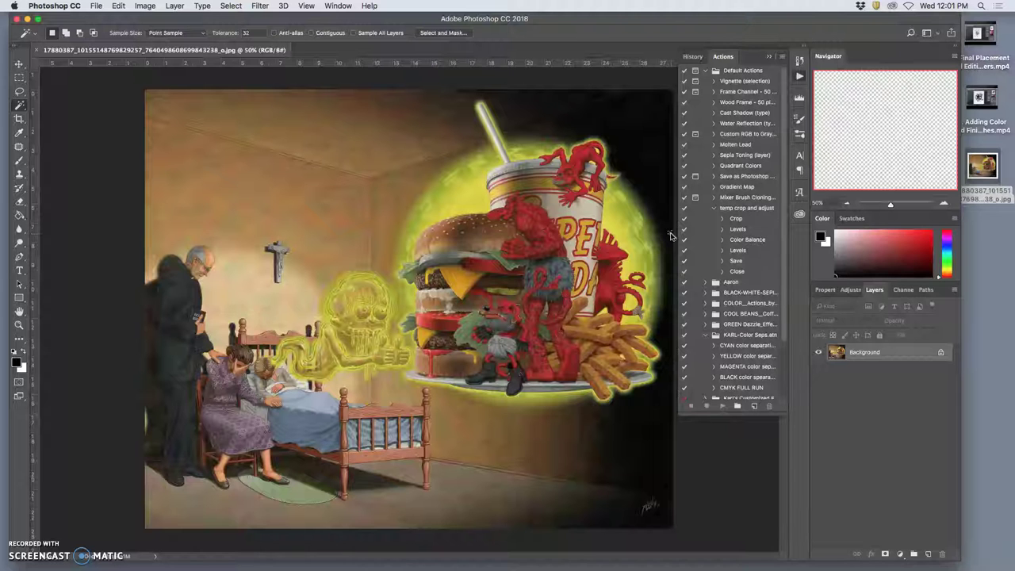
pyautogui.click(674, 241)
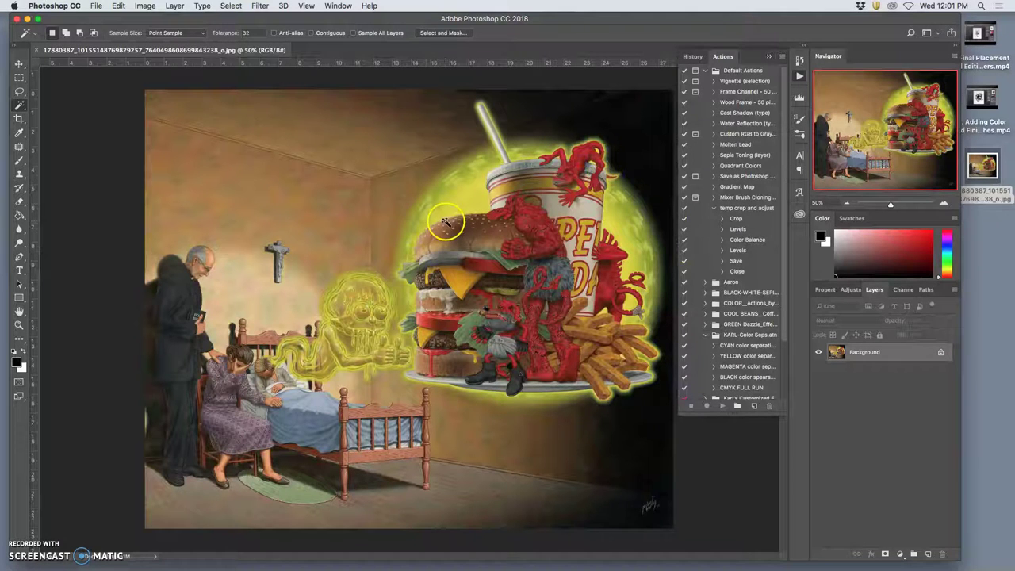
pyautogui.click(769, 56)
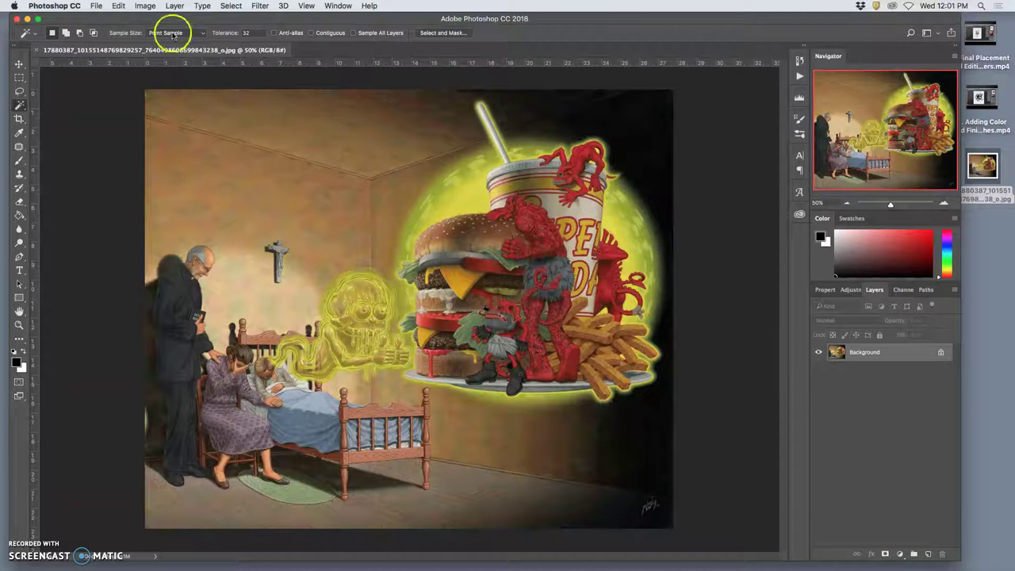
pyautogui.click(145, 6)
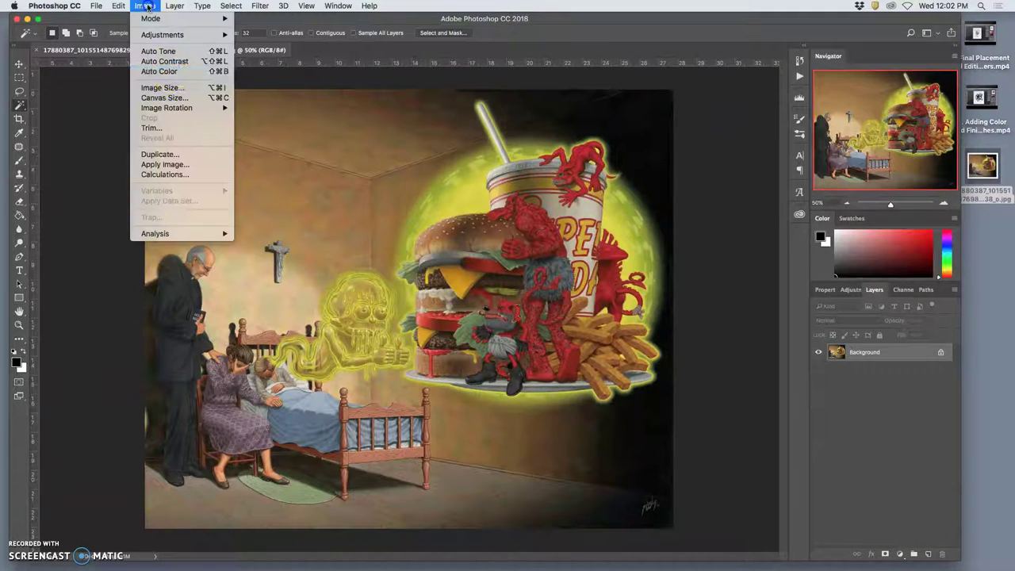
# Open Image Size for the 2000 × 1662 px, 72 ppi painting with Resample left on.
pyautogui.click(167, 87)
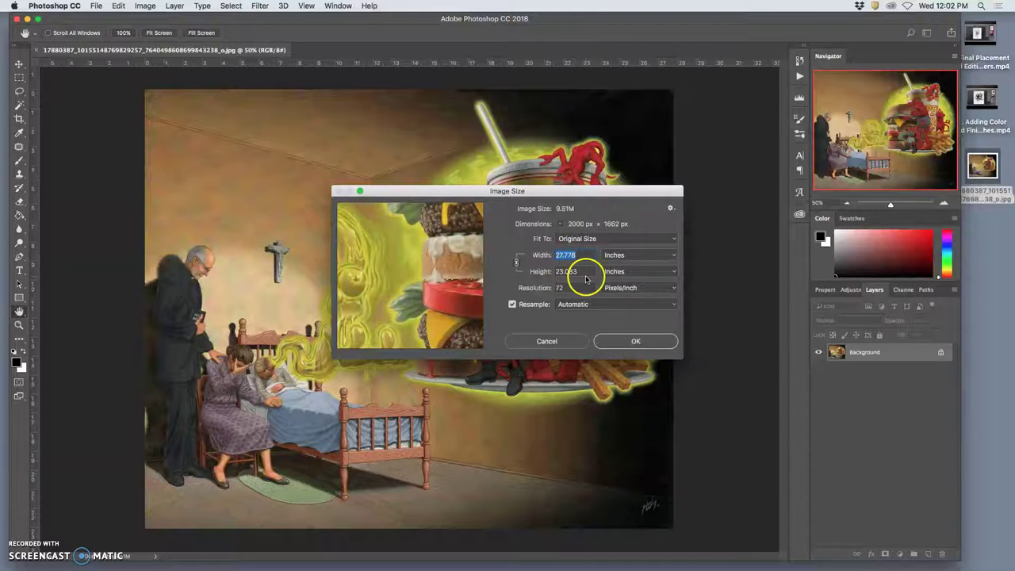
pyautogui.click(514, 305)
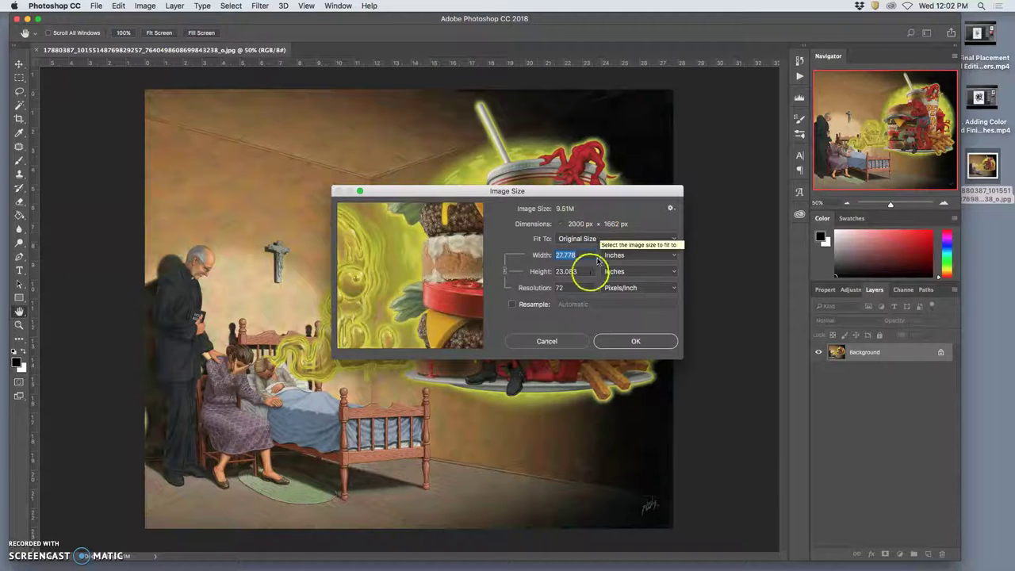
pyautogui.click(512, 306)
pyautogui.click(568, 287)
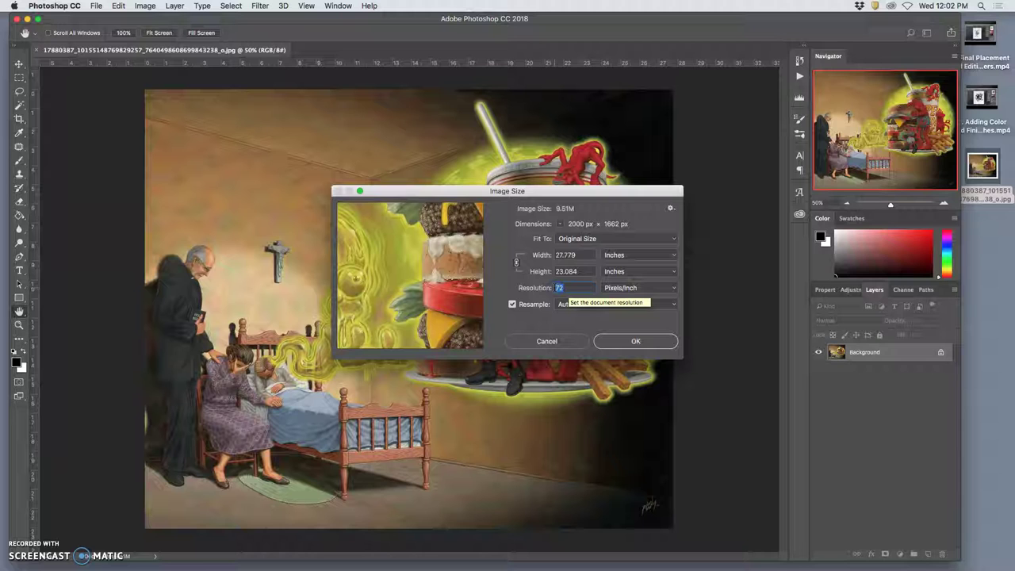
# Try a 350 ppi resolution, then reset the Image Size values to the original.
pyautogui.write('350')
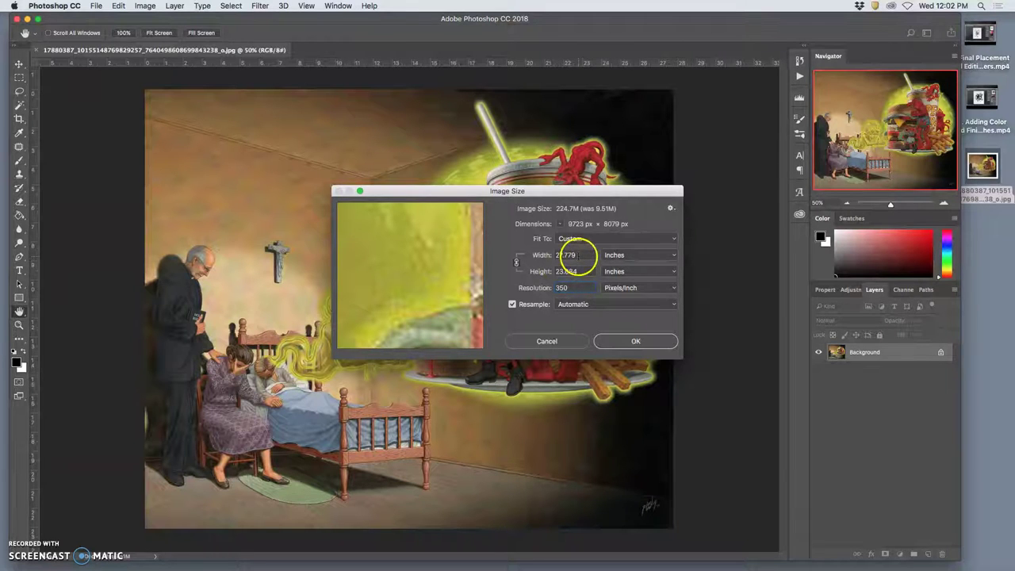
pyautogui.doubleClick(568, 255)
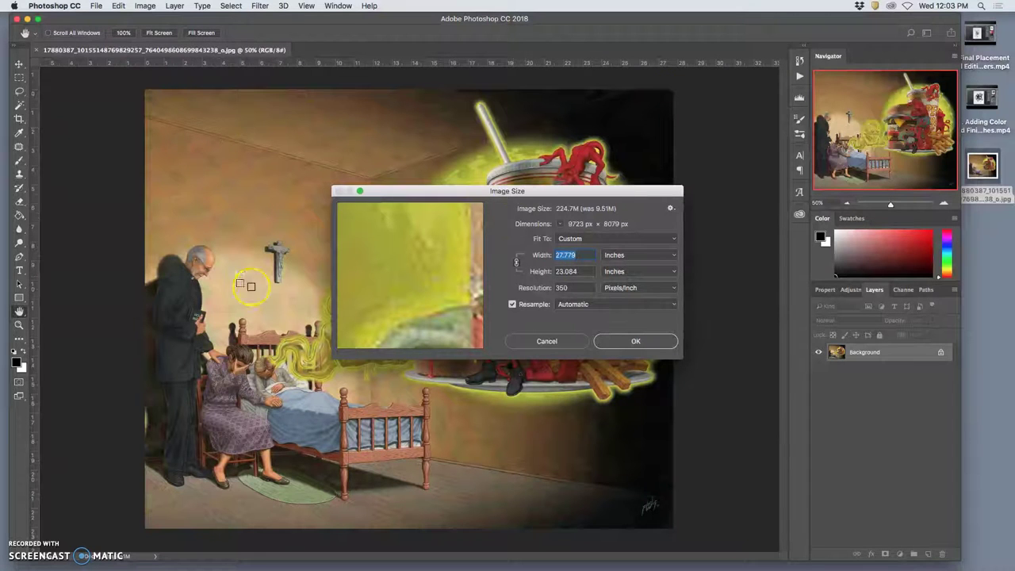
pyautogui.moveTo(388, 245)
pyautogui.moveTo(388, 245); pyautogui.dragTo(386, 237)
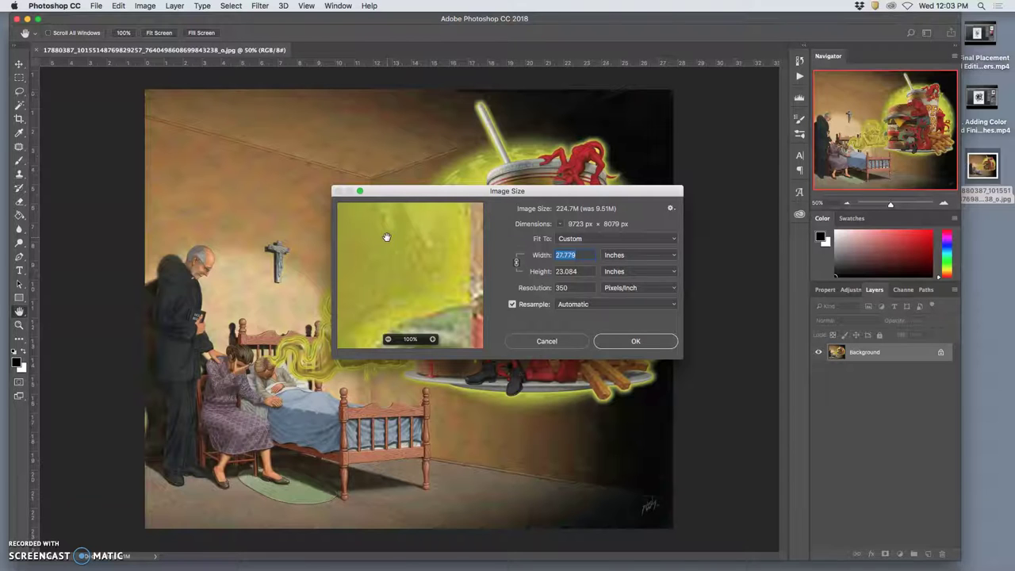
pyautogui.click(515, 263)
pyautogui.click(517, 264)
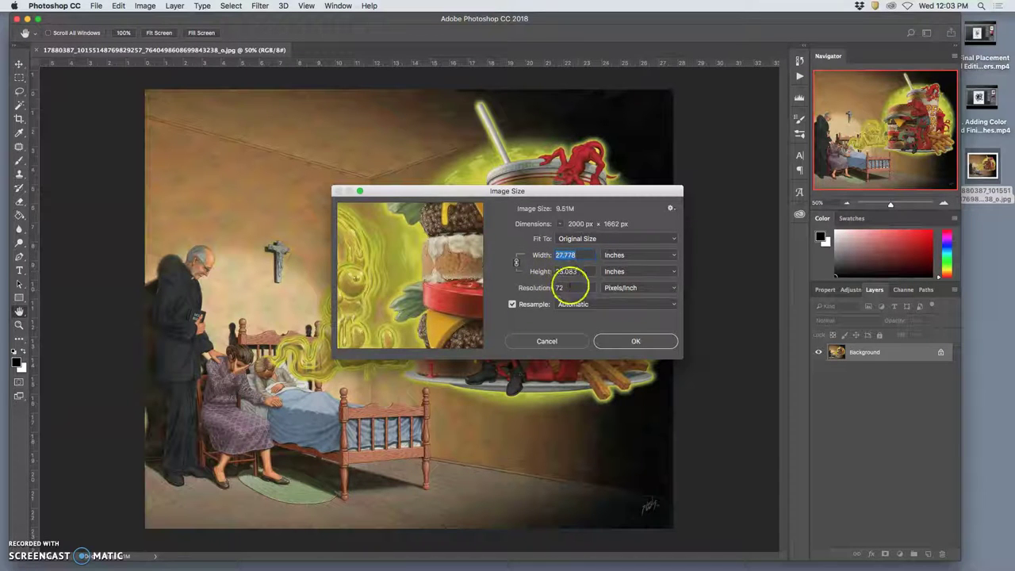
# Resample to 350 ppi and 12 inches wide, about 4200 × 3490 px.
pyautogui.click(513, 305)
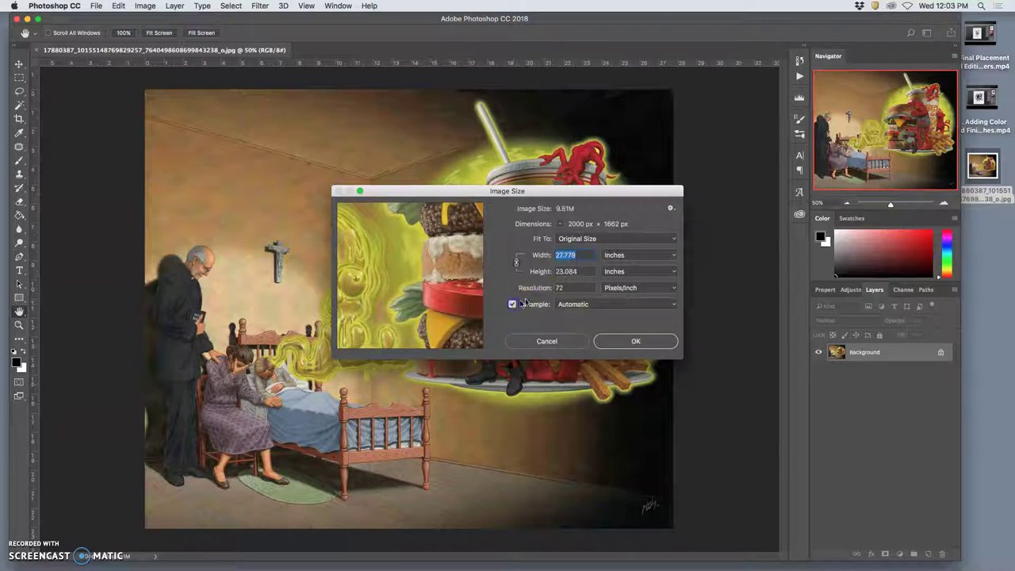
pyautogui.doubleClick(565, 288)
pyautogui.write('35')
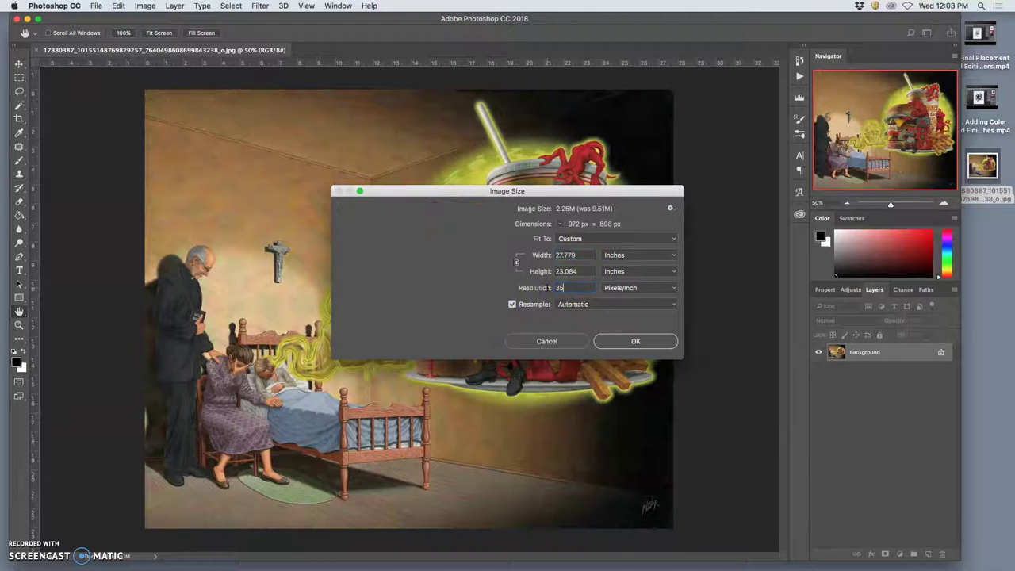
pyautogui.write('0')
pyautogui.moveTo(578, 256); pyautogui.dragTo(556, 254)
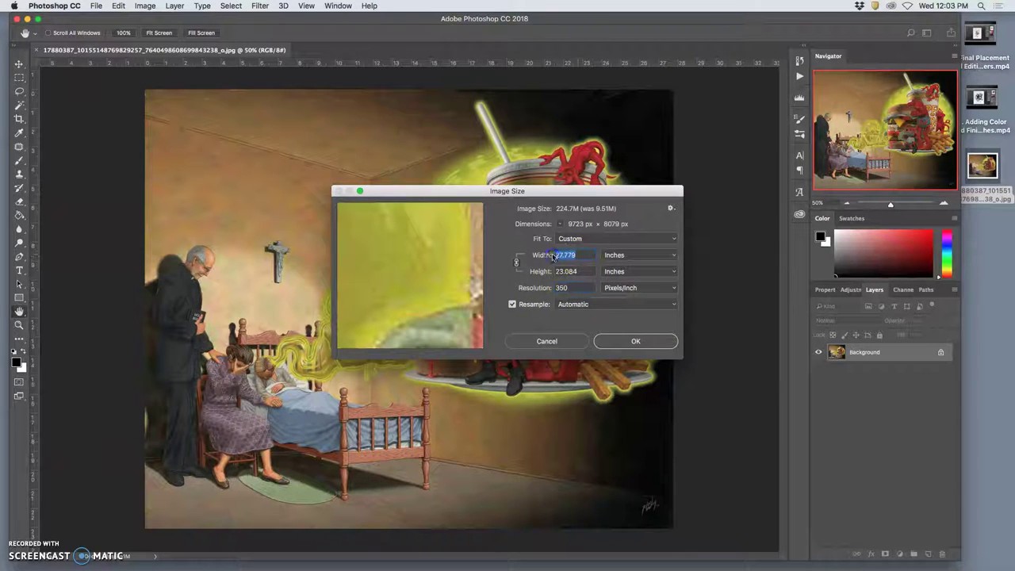
pyautogui.write('12')
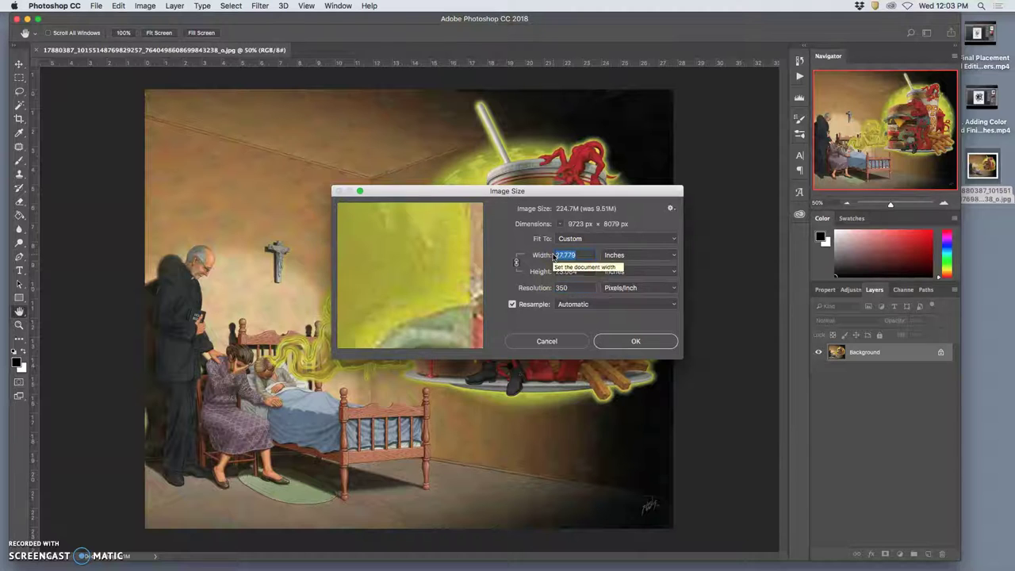
pyautogui.click(600, 290)
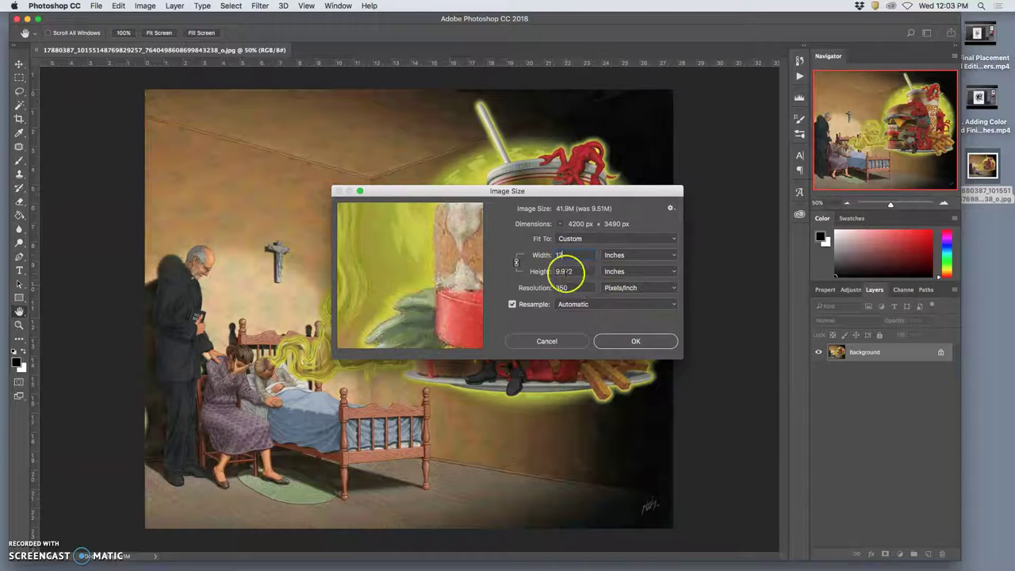
pyautogui.click(570, 279)
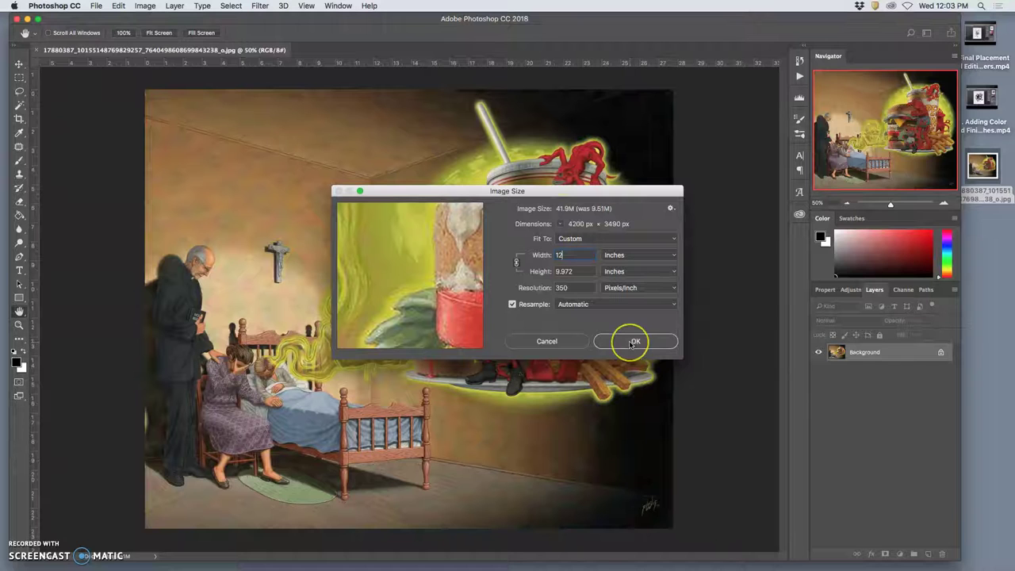
pyautogui.click(632, 342)
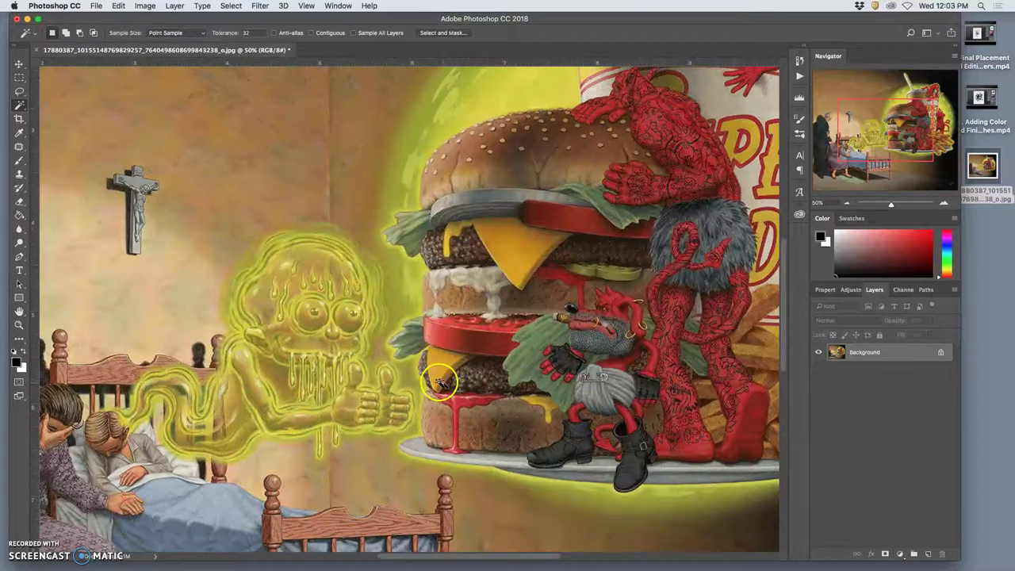
# Zoom out to the whole painting, then narrow the Photoshop window and shift it right.
pyautogui.scroll(8, 439, 384)
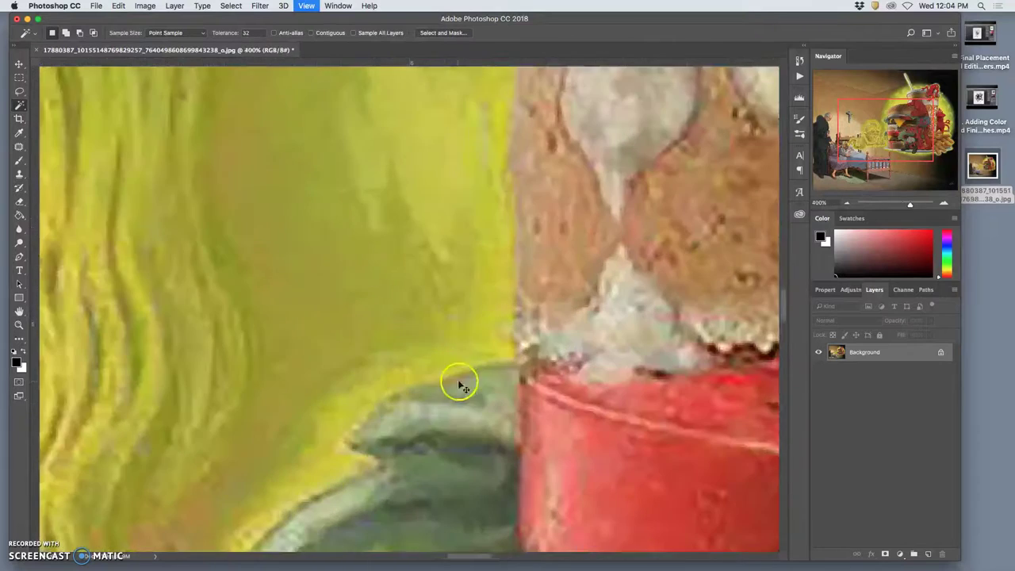
pyautogui.scroll(-5, 573, 381)
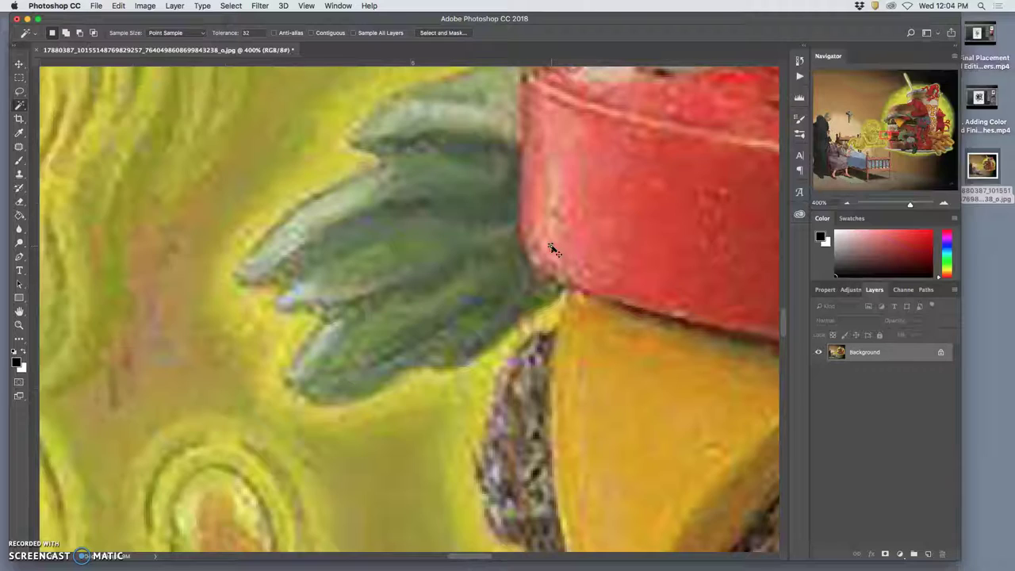
pyautogui.press('super+minus')
pyautogui.press('super+minus')
pyautogui.press('super+minus')
pyautogui.press('super+minus')
pyautogui.press('super+minus')
pyautogui.press('super+minus')
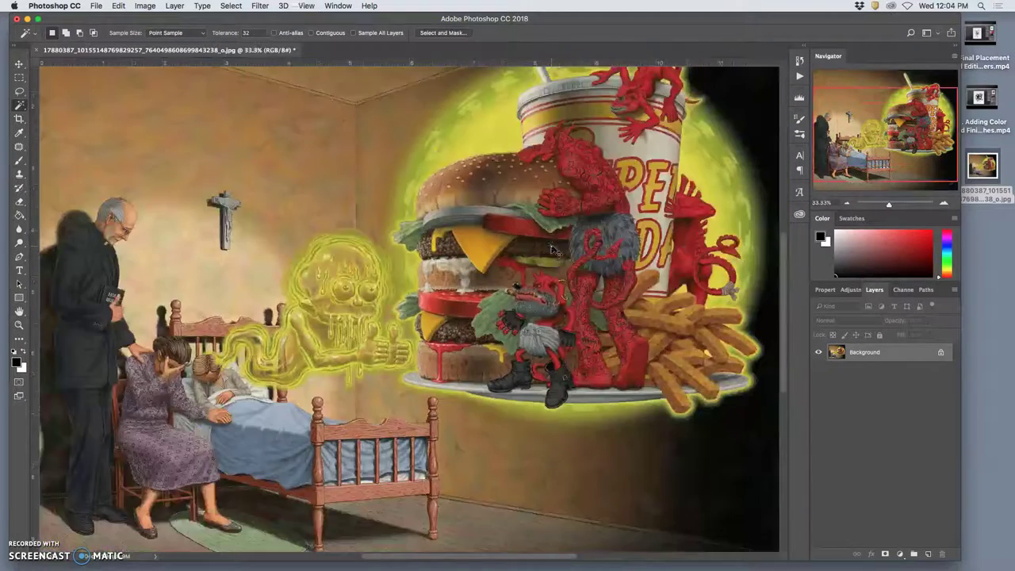
pyautogui.press('super+minus')
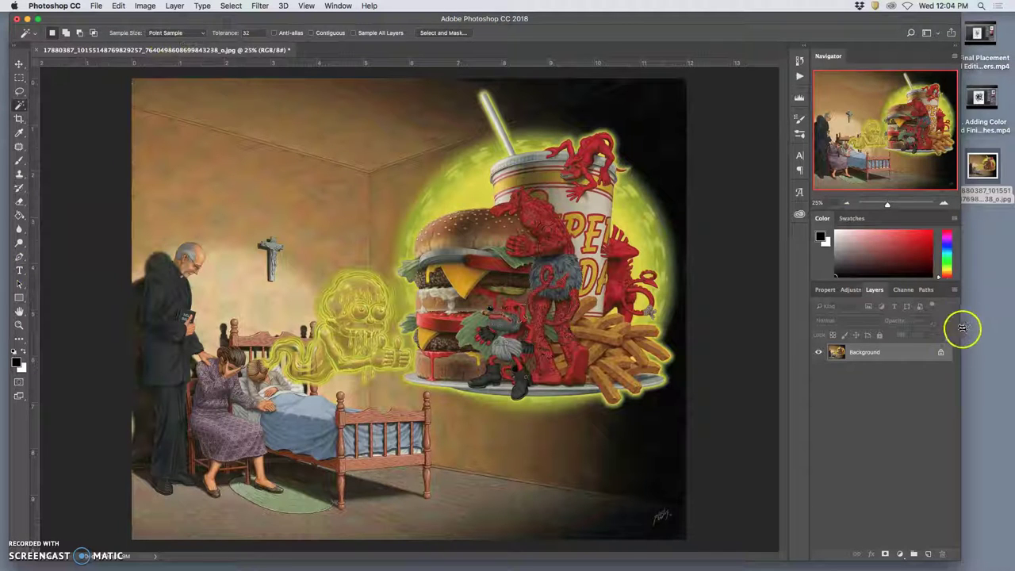
pyautogui.moveTo(962, 363); pyautogui.dragTo(910, 364)
pyautogui.moveTo(571, 21); pyautogui.dragTo(617, 20)
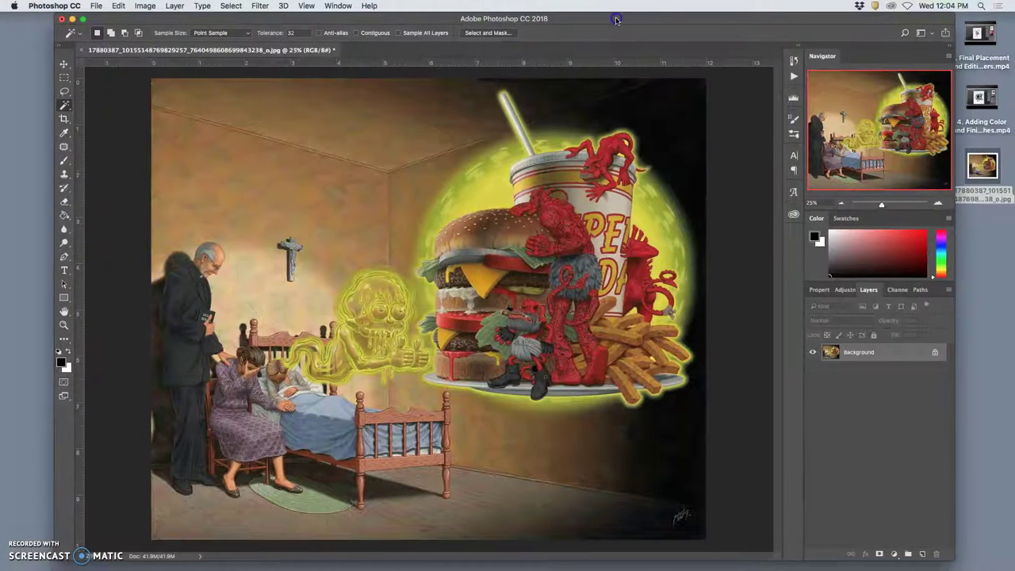
# Switch from the Rectangle tool to the Ellipse shape tool via its flyout.
pyautogui.click(65, 299)
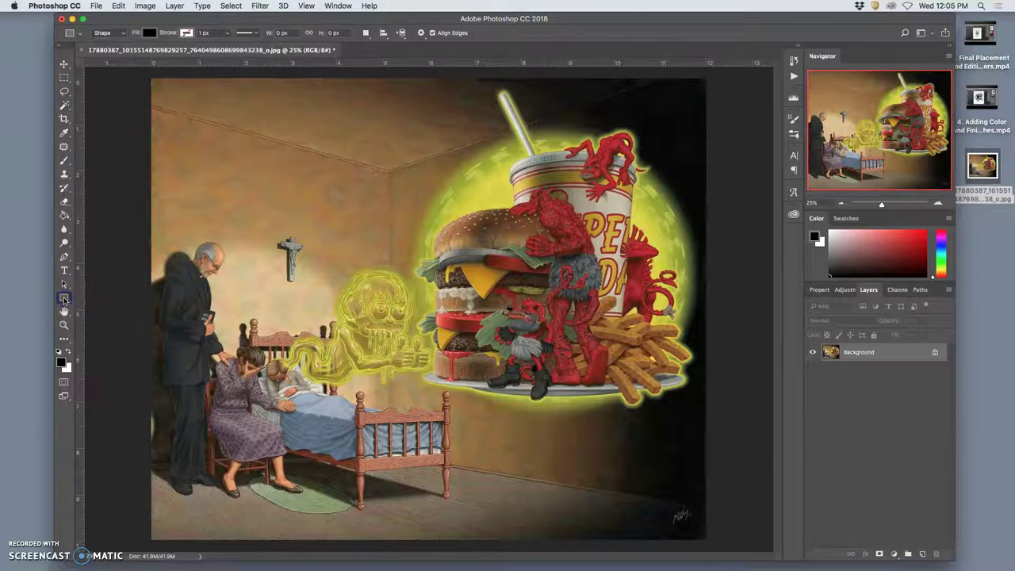
pyautogui.click(65, 299)
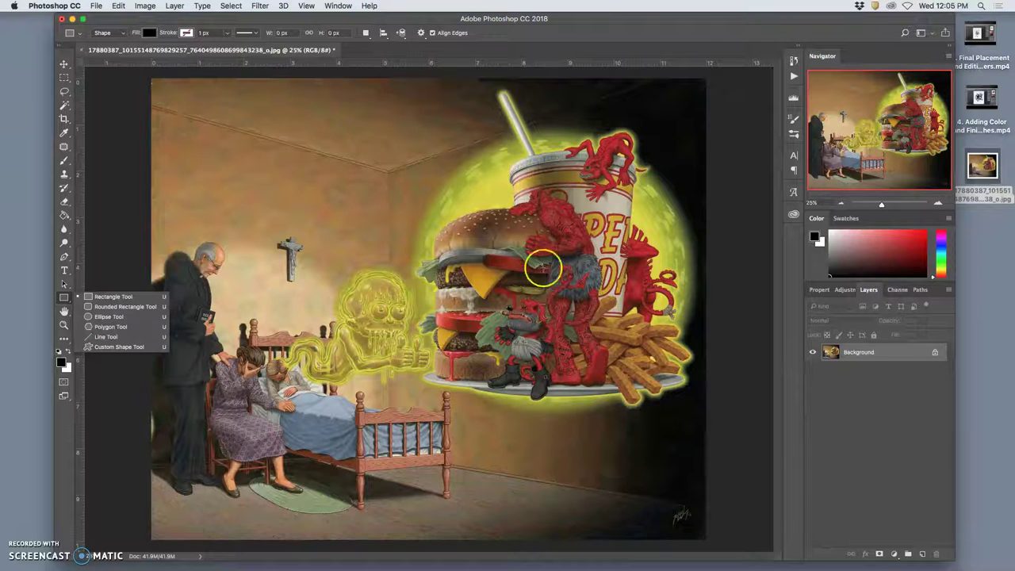
pyautogui.click(115, 319)
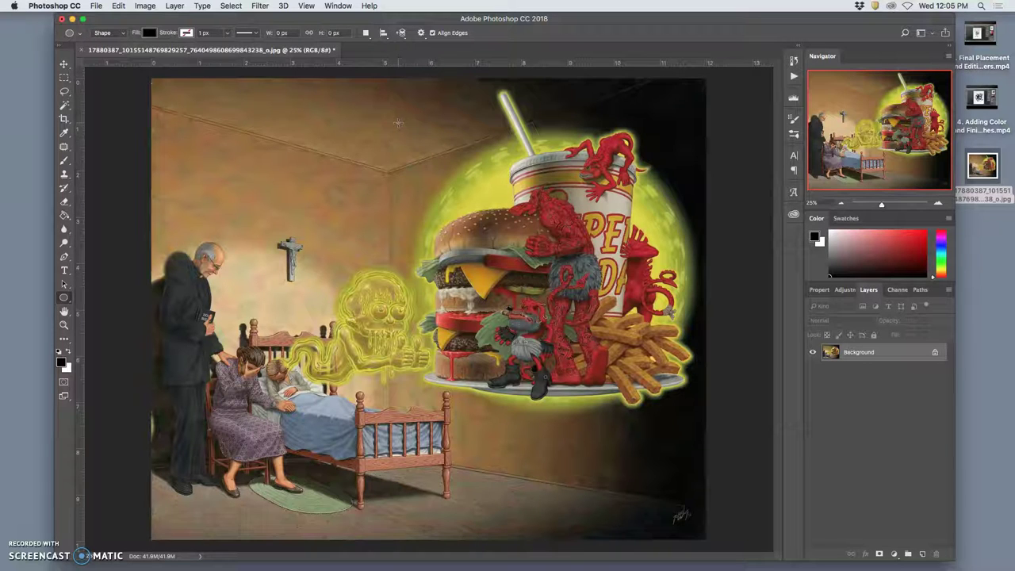
# Draw a 2185 × 2185 px black circle over the glowing burger and nudge it right.
pyautogui.moveTo(398, 124); pyautogui.dragTo(684, 429)
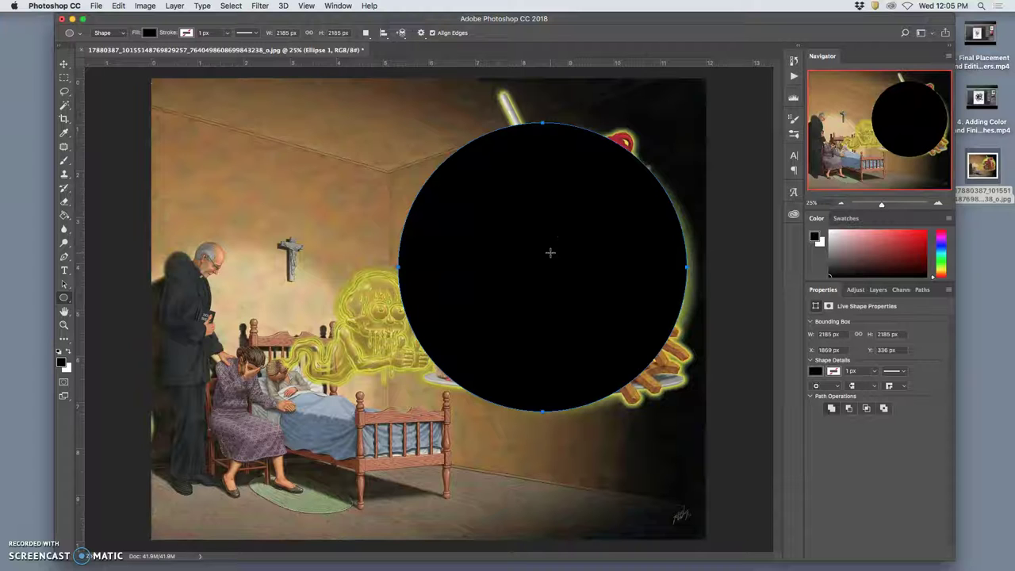
pyautogui.click(63, 63)
pyautogui.moveTo(505, 236); pyautogui.dragTo(515, 244)
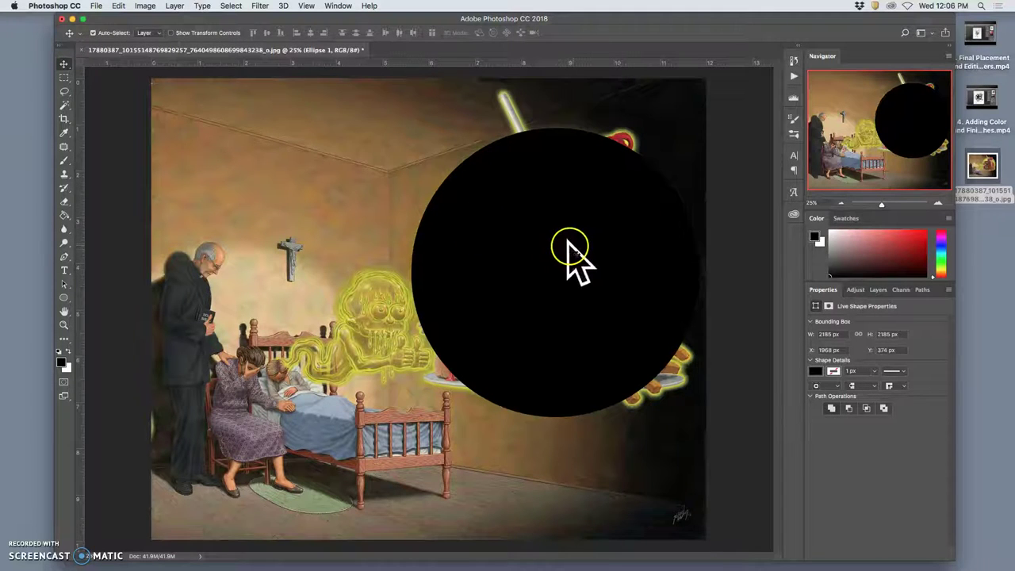
pyautogui.click(877, 290)
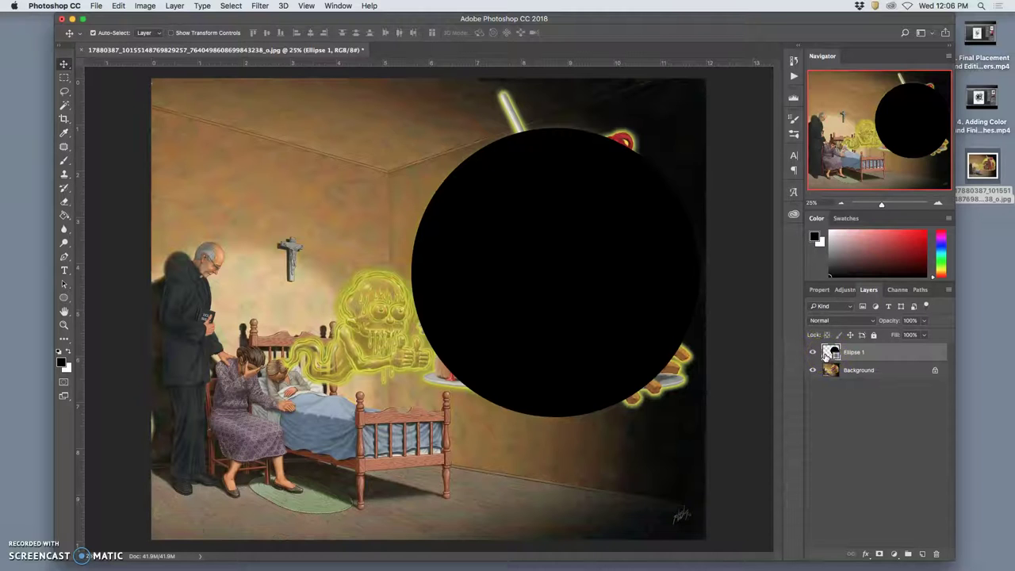
pyautogui.click(820, 290)
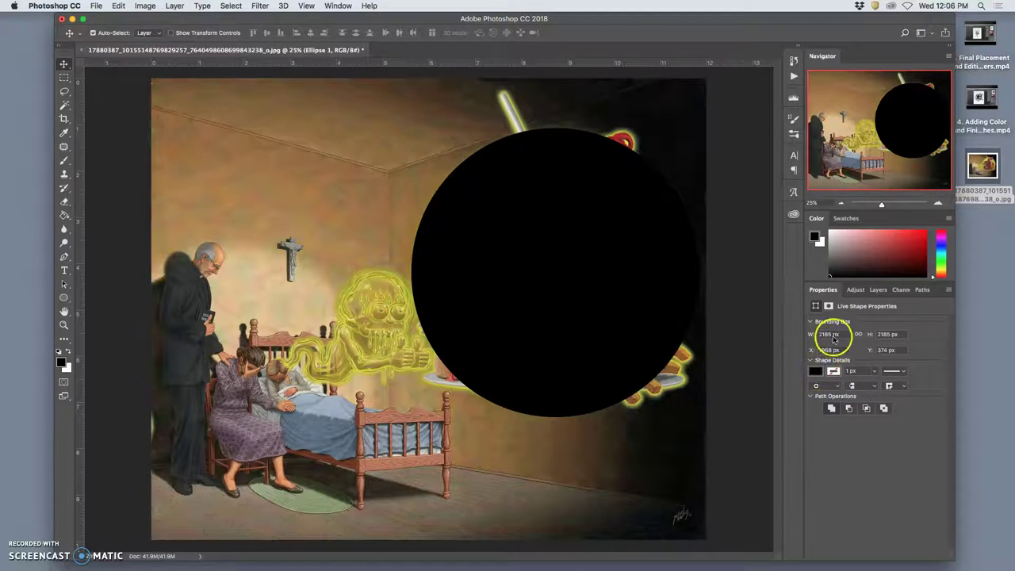
pyautogui.click(876, 289)
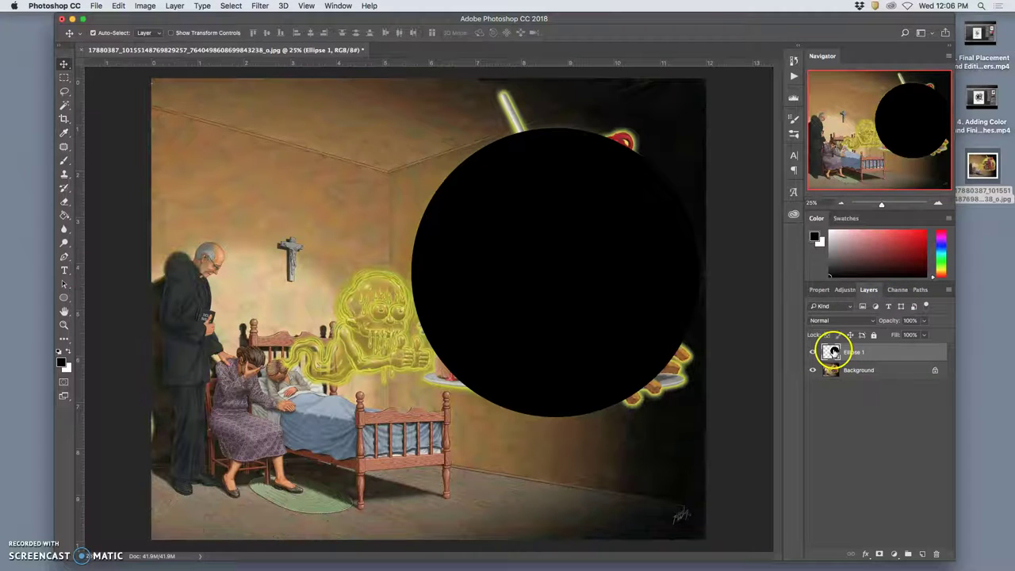
# Open Ellipse 1's fill Color Picker, move it aside, and choose a bright yellow.
pyautogui.rightClick(833, 352)
pyautogui.click(830, 352)
pyautogui.doubleClick(832, 351)
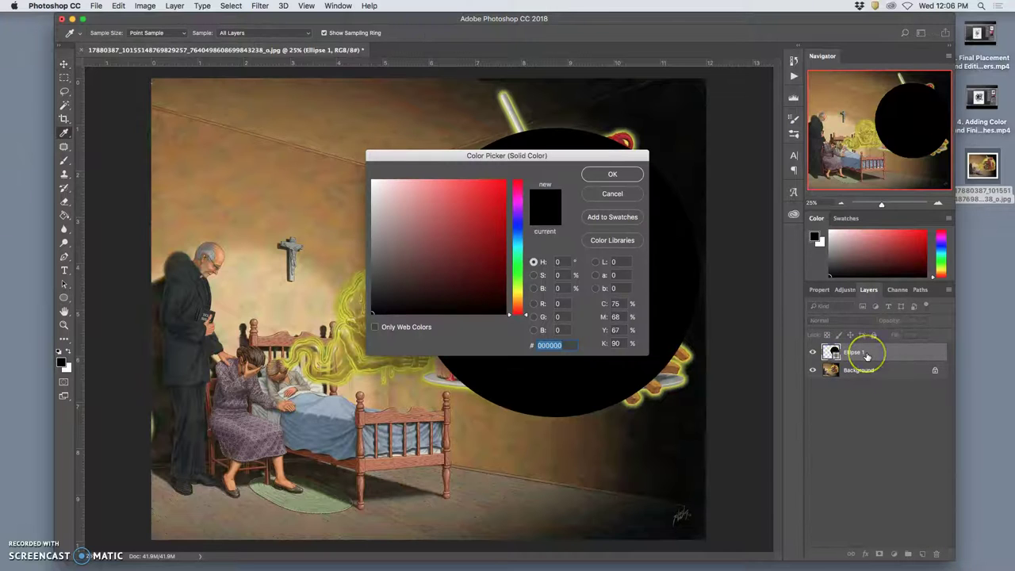
pyautogui.click(833, 353)
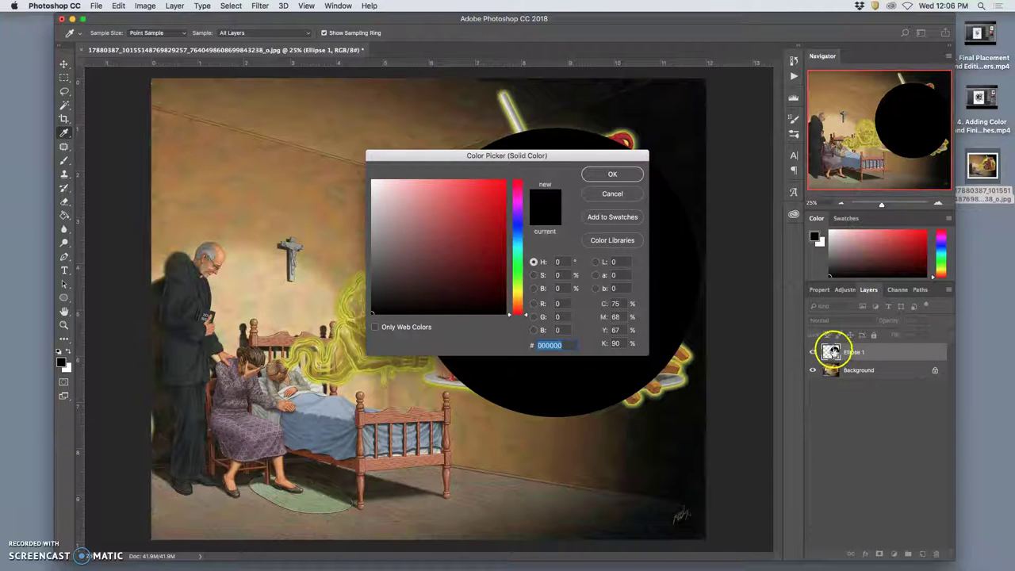
pyautogui.moveTo(555, 156); pyautogui.dragTo(723, 78)
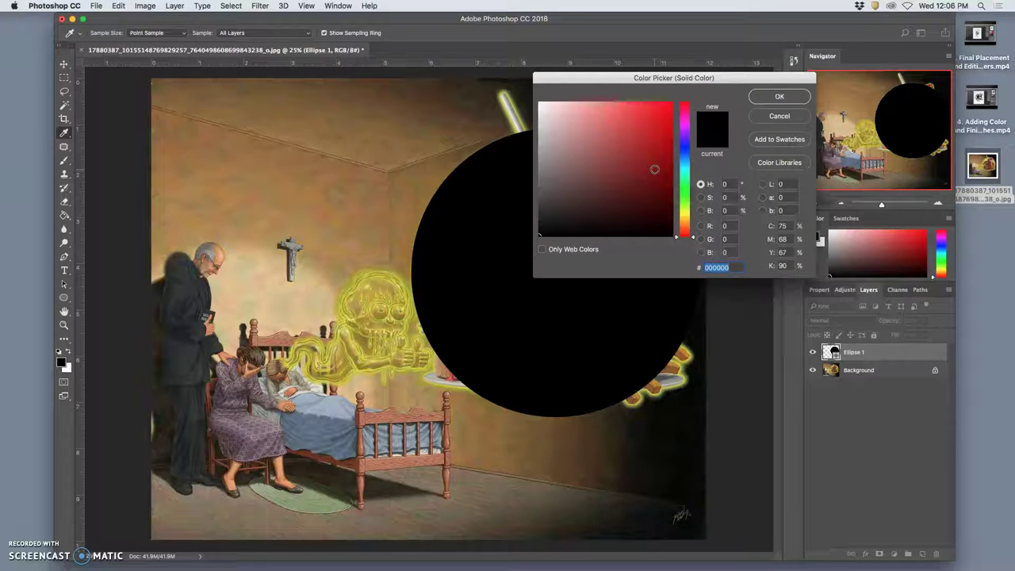
pyautogui.moveTo(680, 209); pyautogui.dragTo(683, 214)
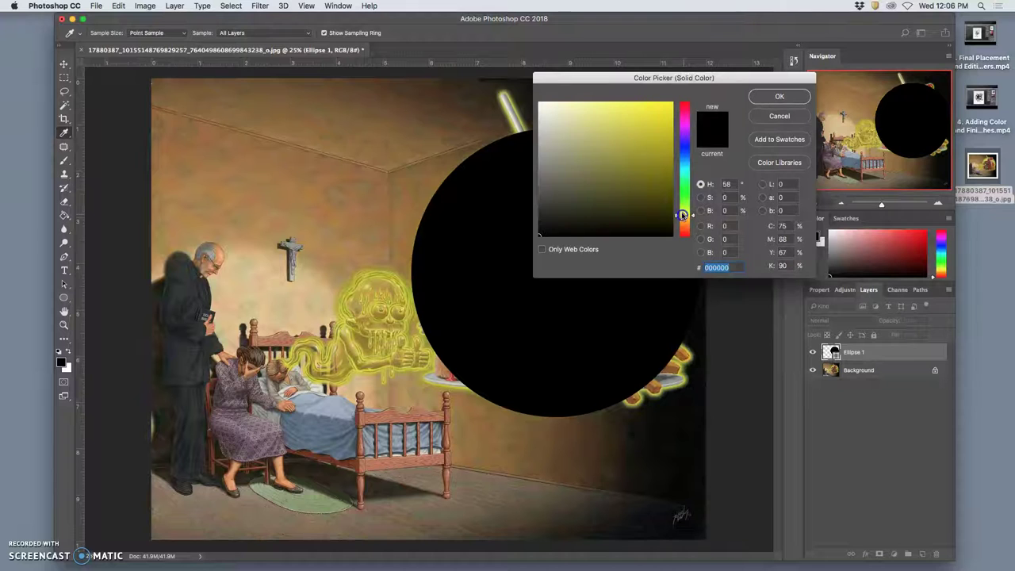
pyautogui.moveTo(659, 118); pyautogui.dragTo(639, 117)
pyautogui.click(659, 109)
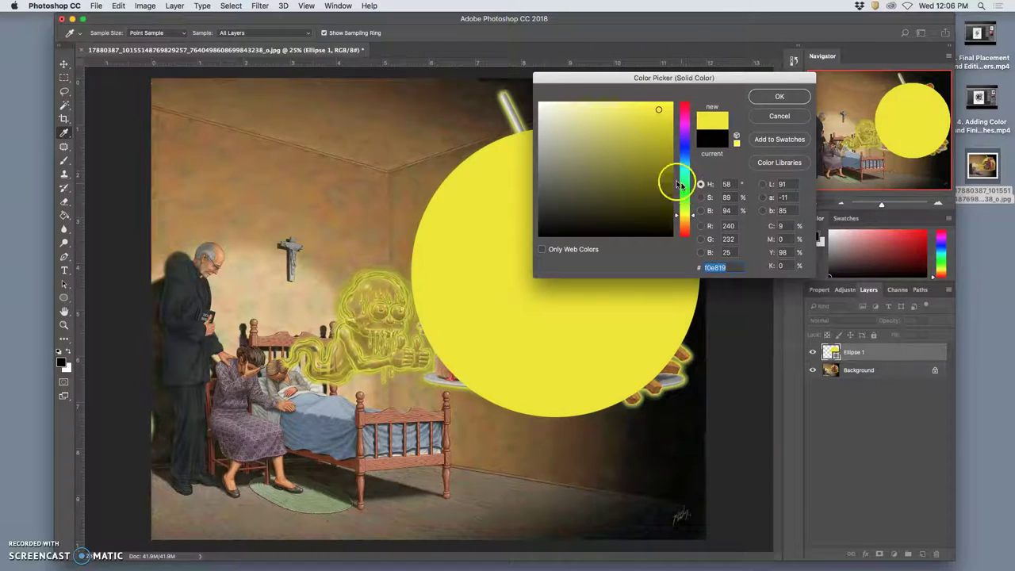
# Sample the glowing ghost's yellow from the painting and apply #dac935 to the circle.
pyautogui.moveTo(665, 176); pyautogui.dragTo(347, 298)
pyautogui.moveTo(480, 326); pyautogui.dragTo(366, 277)
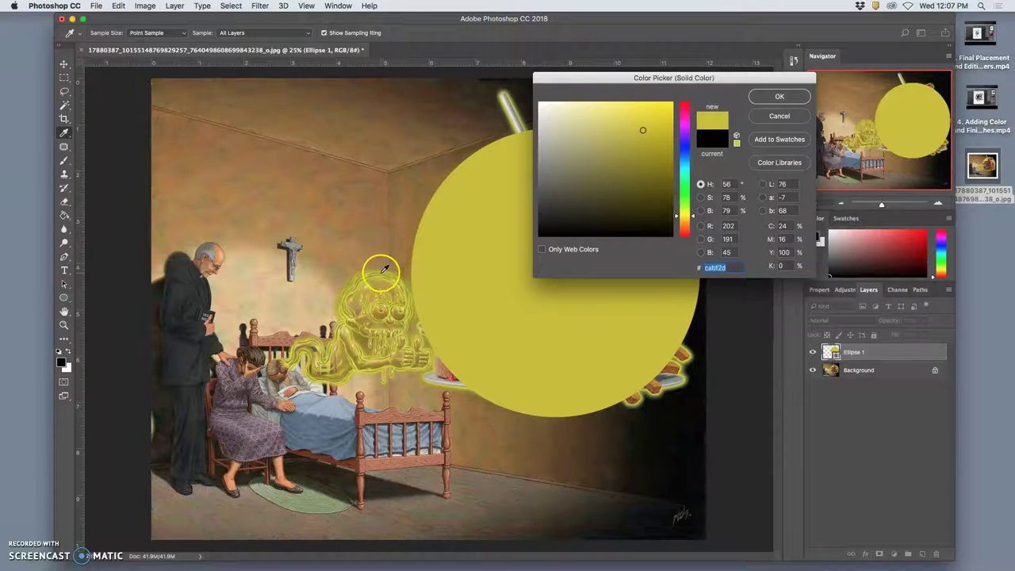
pyautogui.moveTo(383, 272); pyautogui.dragTo(687, 363)
pyautogui.moveTo(389, 282); pyautogui.dragTo(376, 274)
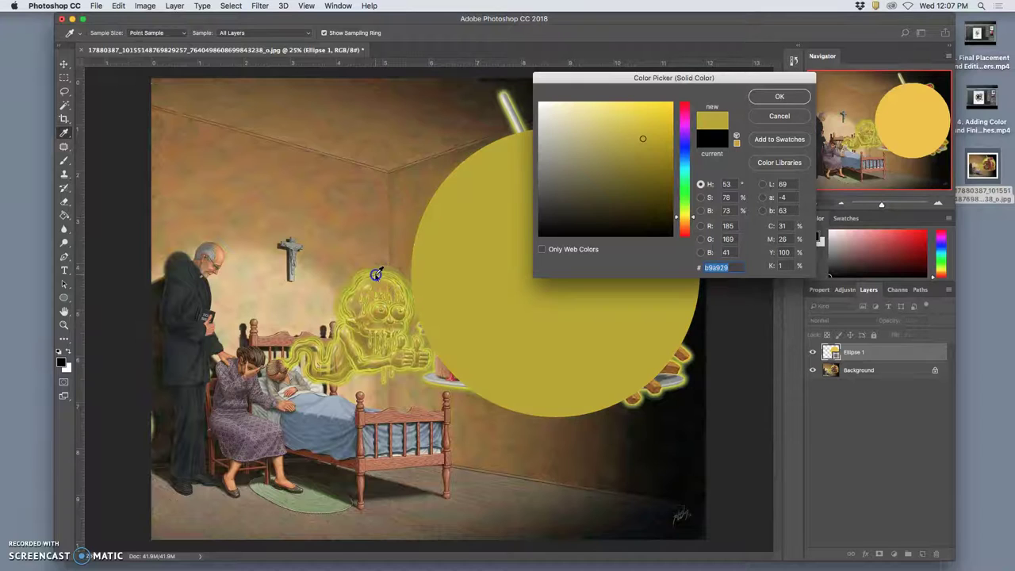
pyautogui.click(800, 99)
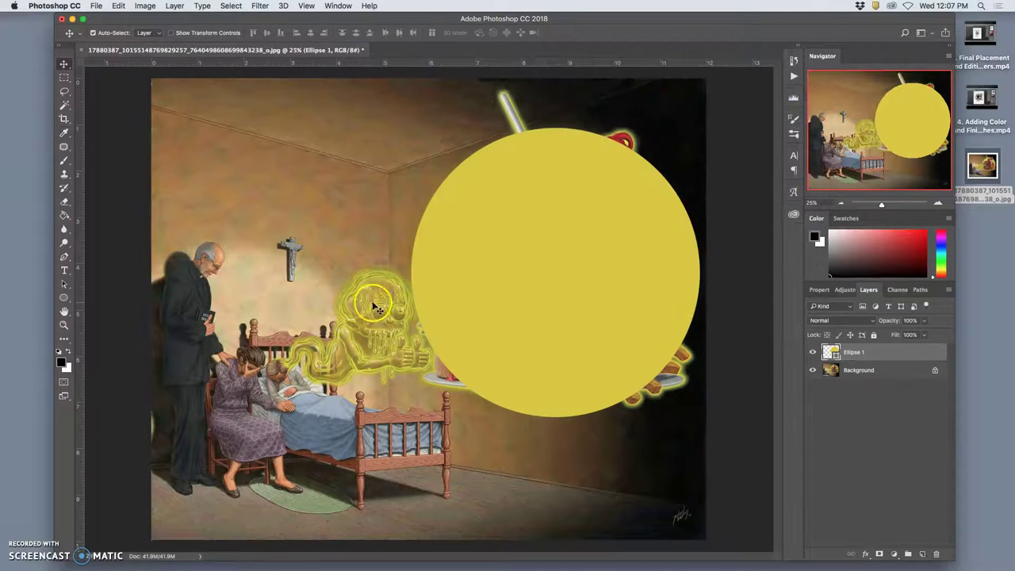
pyautogui.press('super+equal')
pyautogui.press('super+equal')
pyautogui.press('super+equal')
pyautogui.press('super+equal')
pyautogui.press('super+equal')
pyautogui.press('super+equal')
pyautogui.press('super+equal')
pyautogui.press('super+equal')
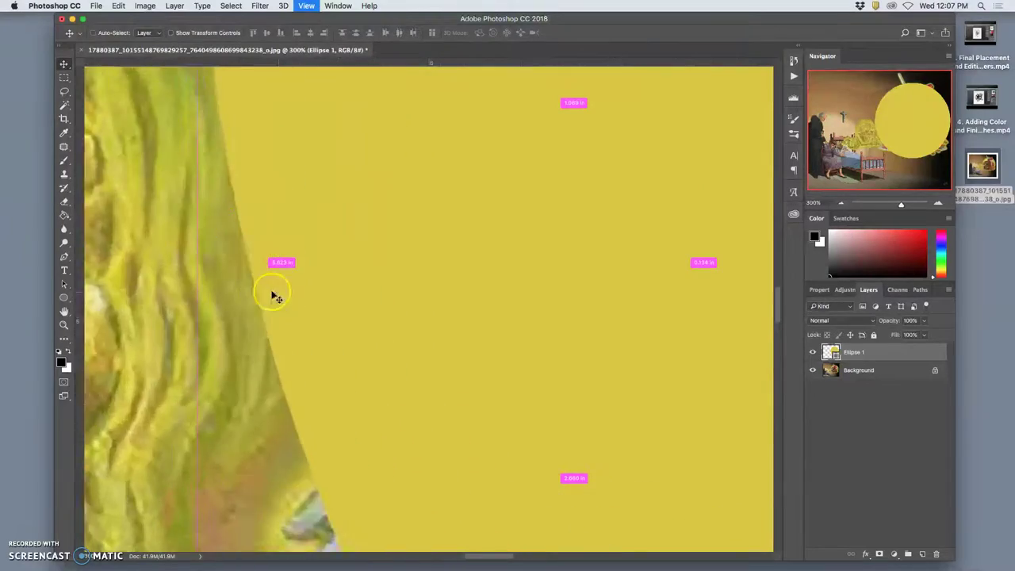
pyautogui.press('super+equal')
pyautogui.press('super+equal')
pyautogui.press('super+equal')
pyautogui.press('super+equal')
pyautogui.press('super+equal')
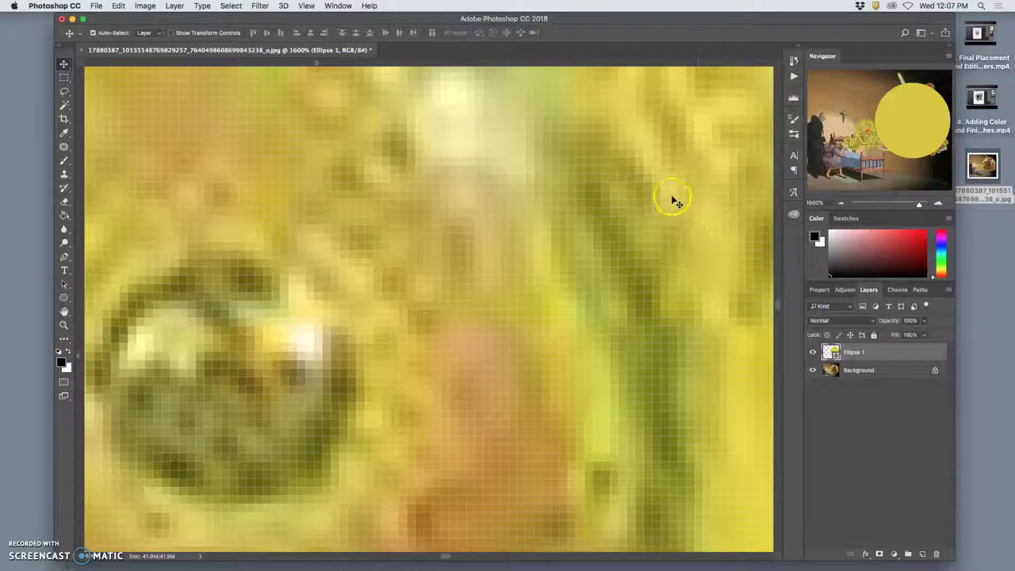
pyautogui.hscroll(10, 673, 200)
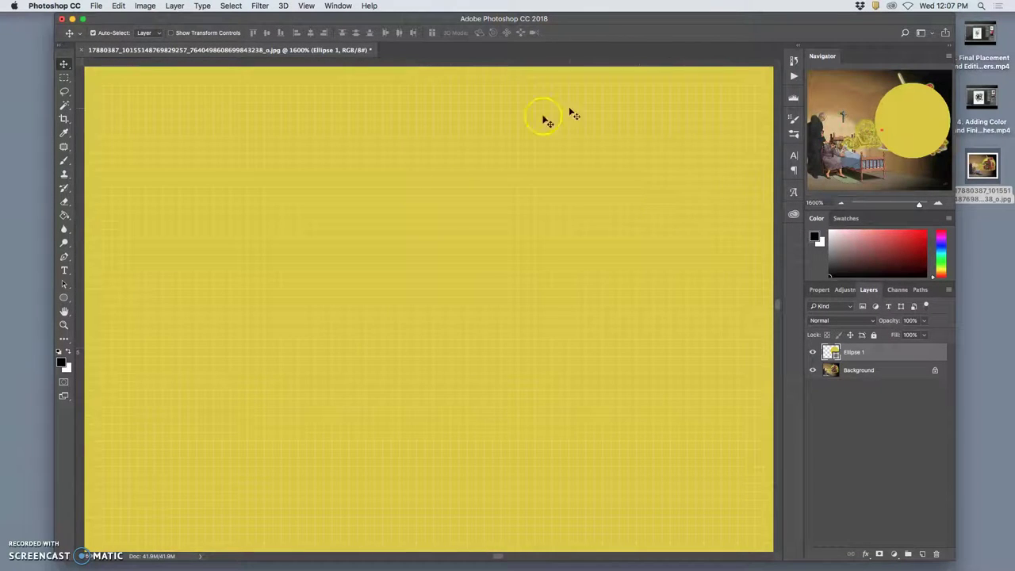
pyautogui.press('super+apostrophe')
pyautogui.press('super+minus')
pyautogui.press('super+minus')
pyautogui.press('super+minus')
pyautogui.press('super+minus')
pyautogui.press('super+minus')
pyautogui.press('super+minus')
pyautogui.press('super+minus')
pyautogui.press('super+minus')
pyautogui.press('super+minus')
pyautogui.press('super+minus')
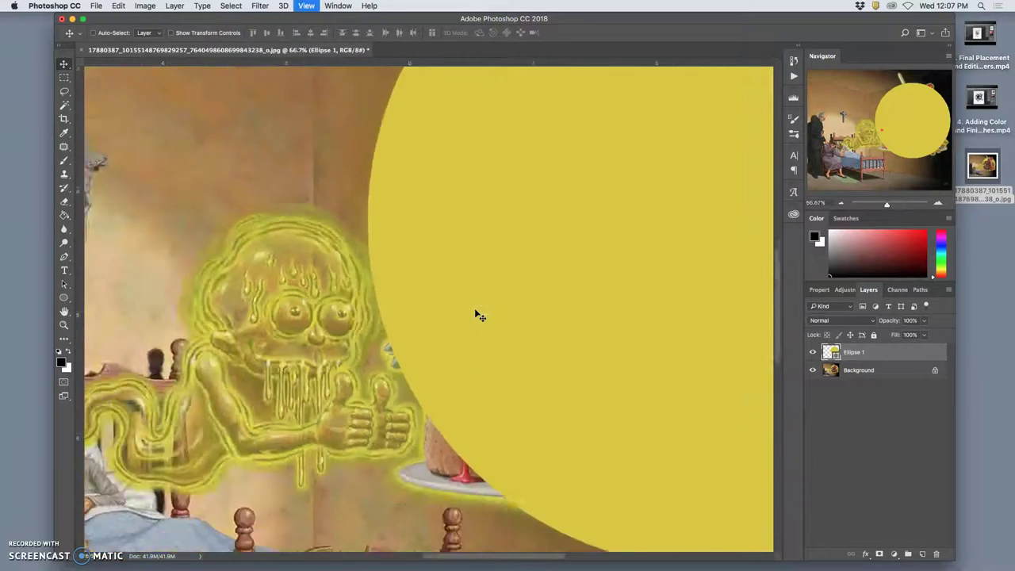
pyautogui.press('super+minus')
pyautogui.press('super+minus')
pyautogui.press('super+minus')
pyautogui.press('super+minus')
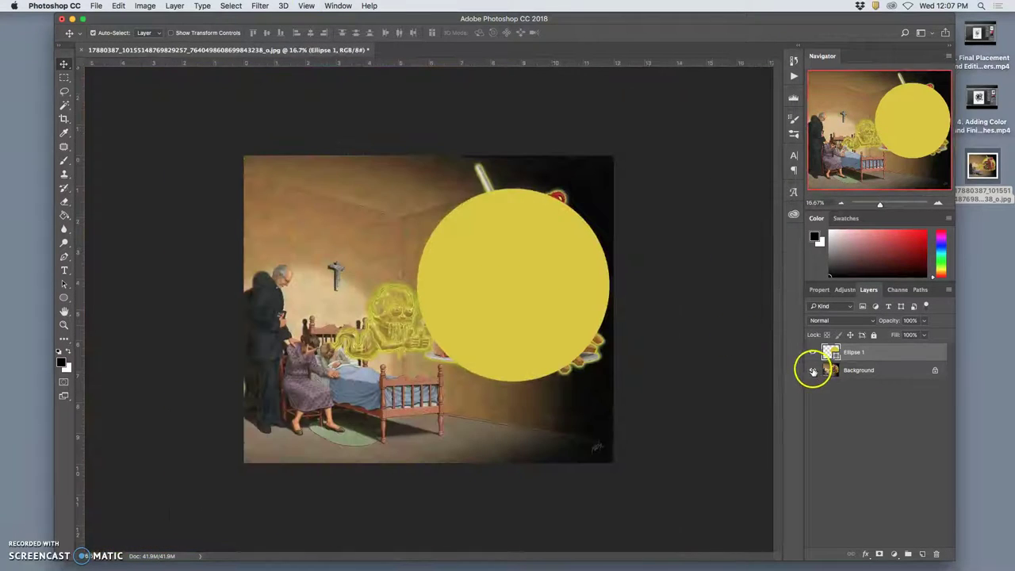
pyautogui.click(813, 371)
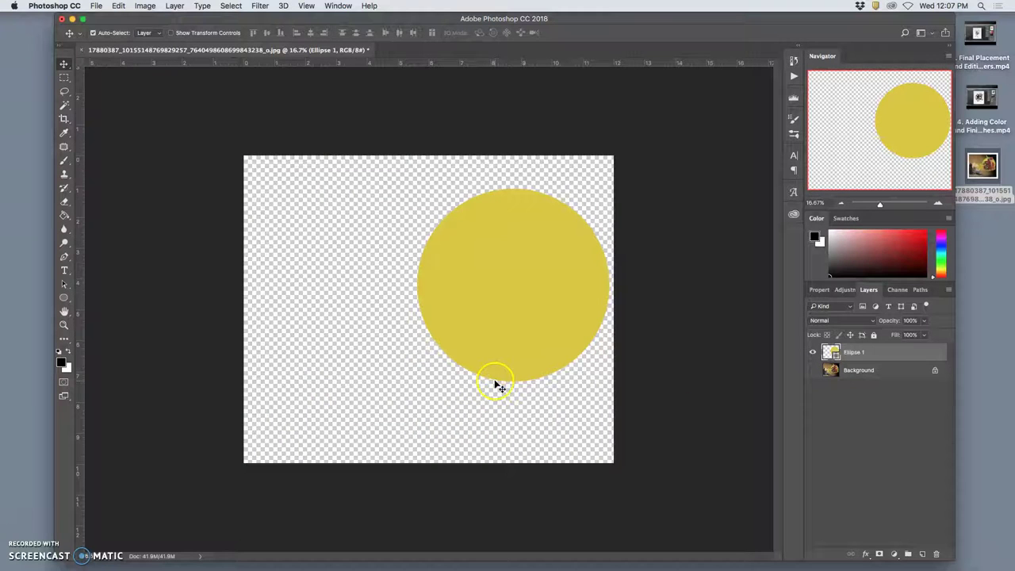
pyautogui.click(814, 370)
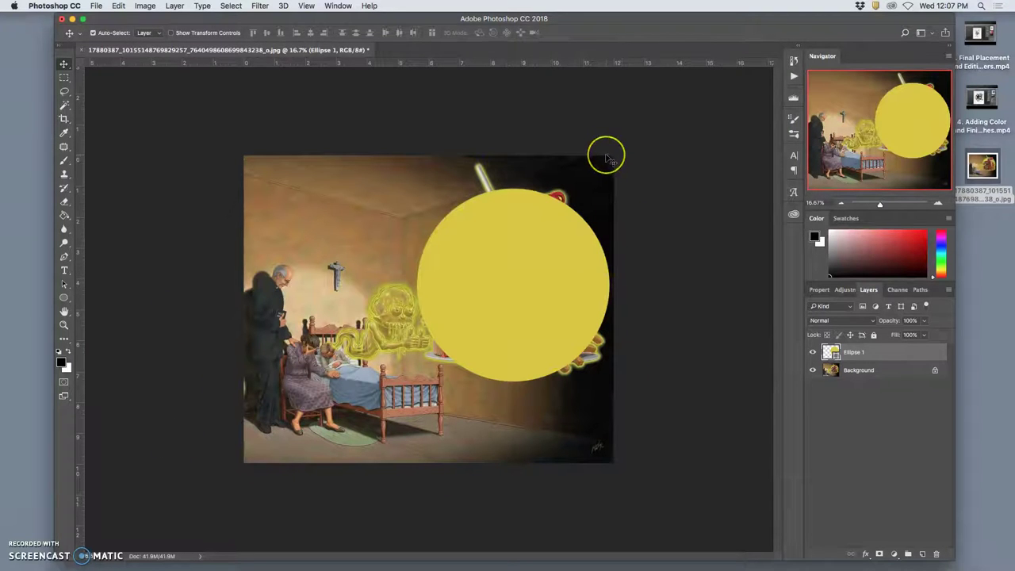
# Draw a 4469 × 3805 px rectangle over the whole canvas and bring up its fill colour picker.
pyautogui.click(64, 298)
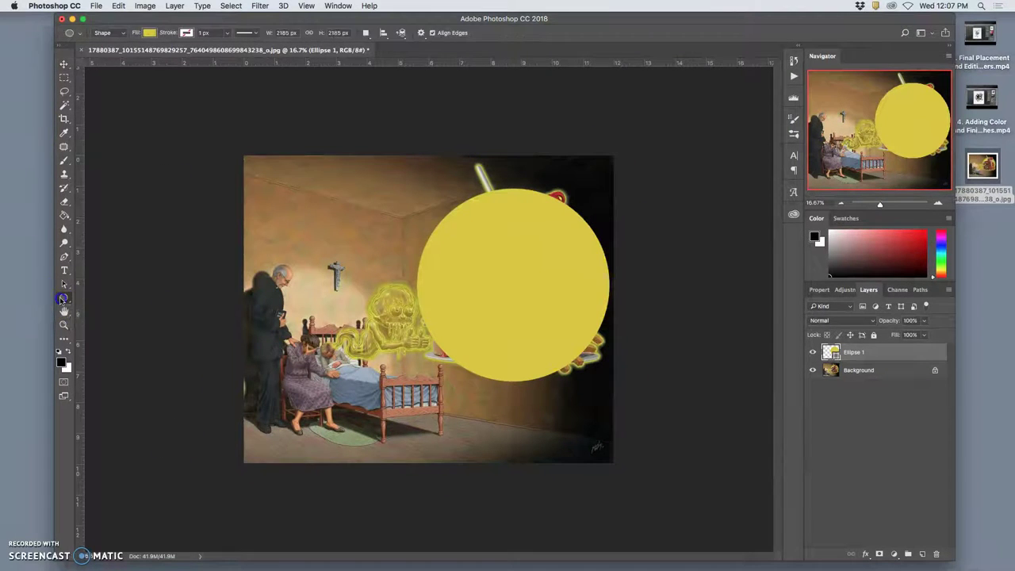
pyautogui.click(102, 297)
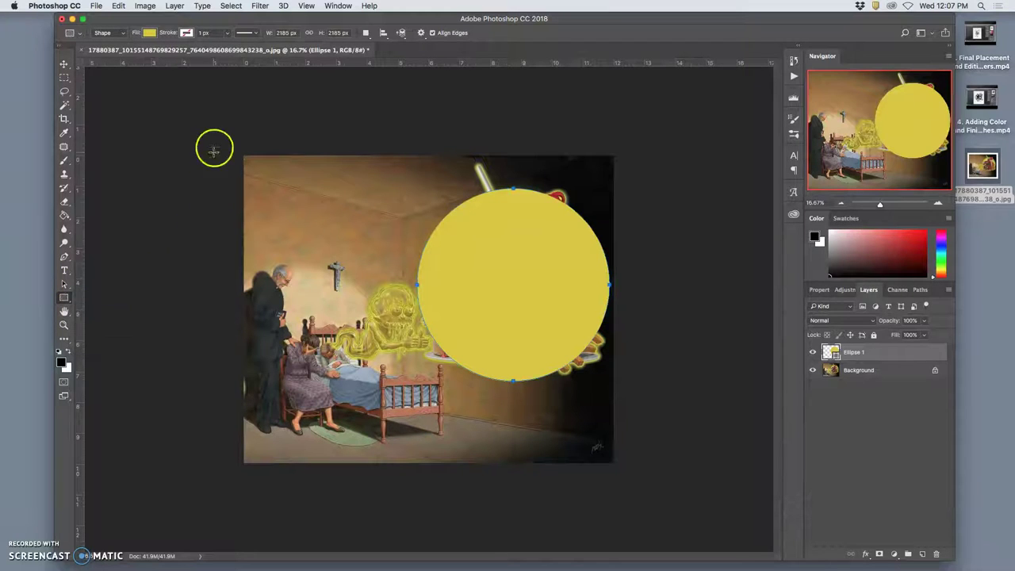
pyautogui.moveTo(224, 129); pyautogui.dragTo(616, 464)
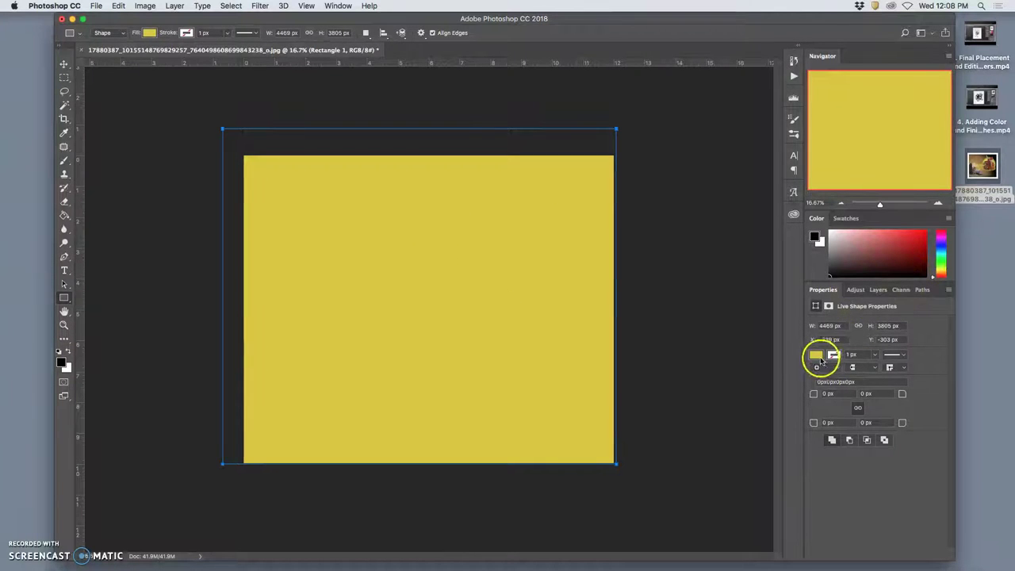
pyautogui.click(818, 358)
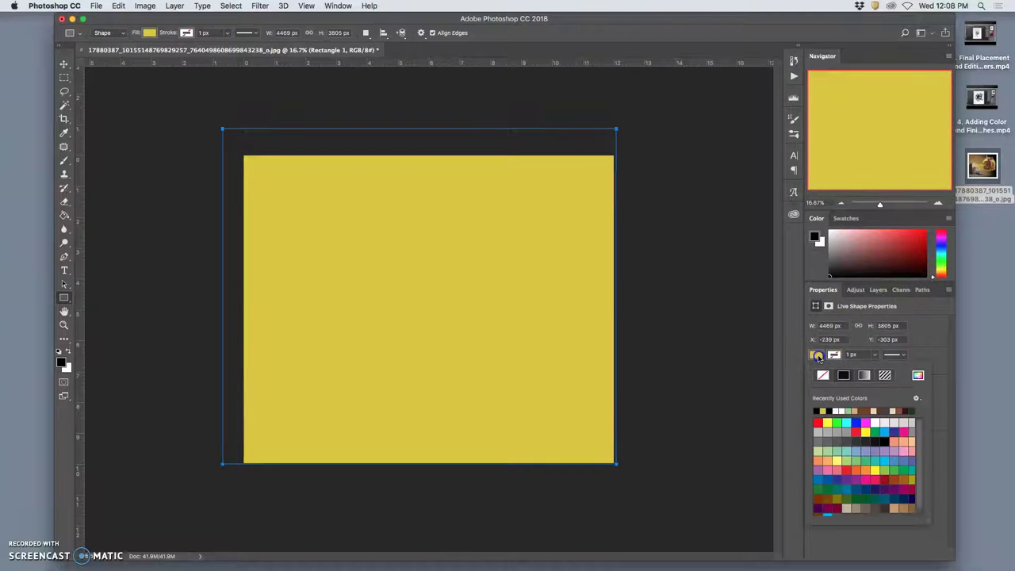
pyautogui.click(883, 292)
pyautogui.click(883, 292)
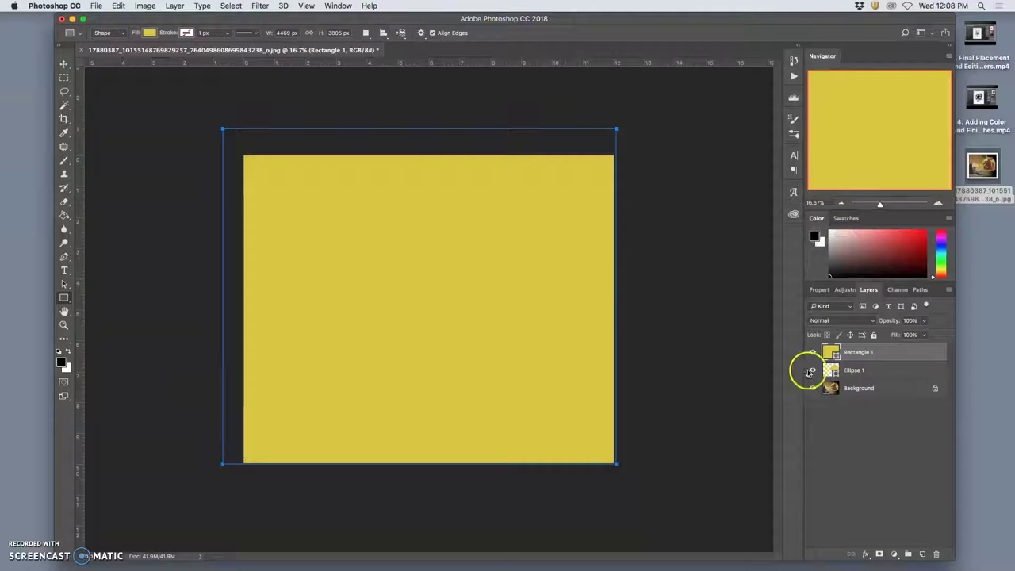
pyautogui.doubleClick(829, 352)
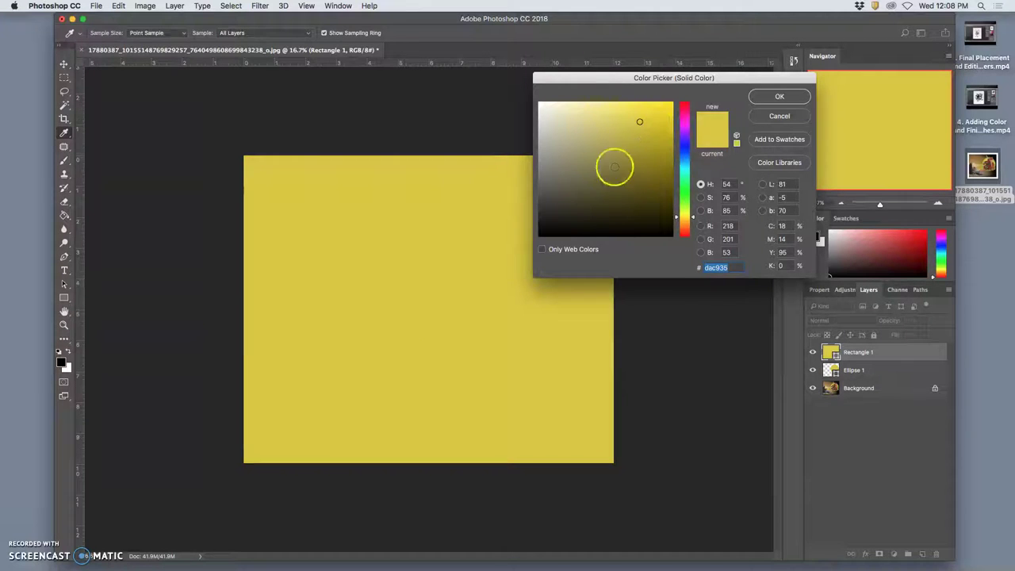
# Shift Rectangle 1's fill hue toward orange and settle on dark brown #382913.
pyautogui.click(603, 175)
pyautogui.click(577, 192)
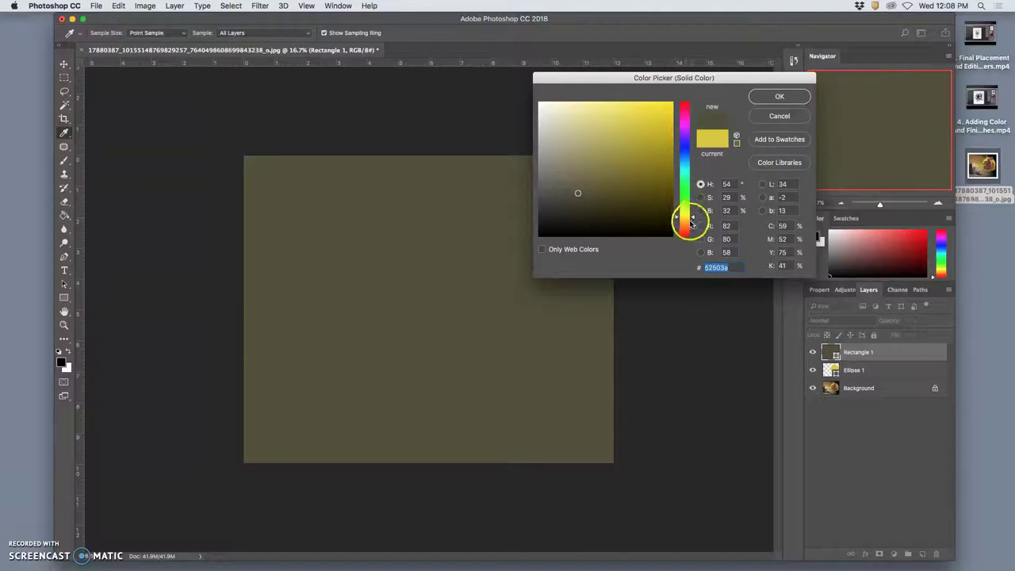
pyautogui.moveTo(686, 218)
pyautogui.mouseDown()
pyautogui.moveTo(686, 229)
pyautogui.moveTo(686, 198)
pyautogui.moveTo(687, 224)
pyautogui.mouseUp()
pyautogui.moveTo(590, 213)
pyautogui.mouseDown()
pyautogui.moveTo(566, 219)
pyautogui.moveTo(574, 227)
pyautogui.moveTo(571, 199)
pyautogui.moveTo(544, 183)
pyautogui.moveTo(675, 173)
pyautogui.moveTo(666, 199)
pyautogui.moveTo(635, 200)
pyautogui.mouseUp()
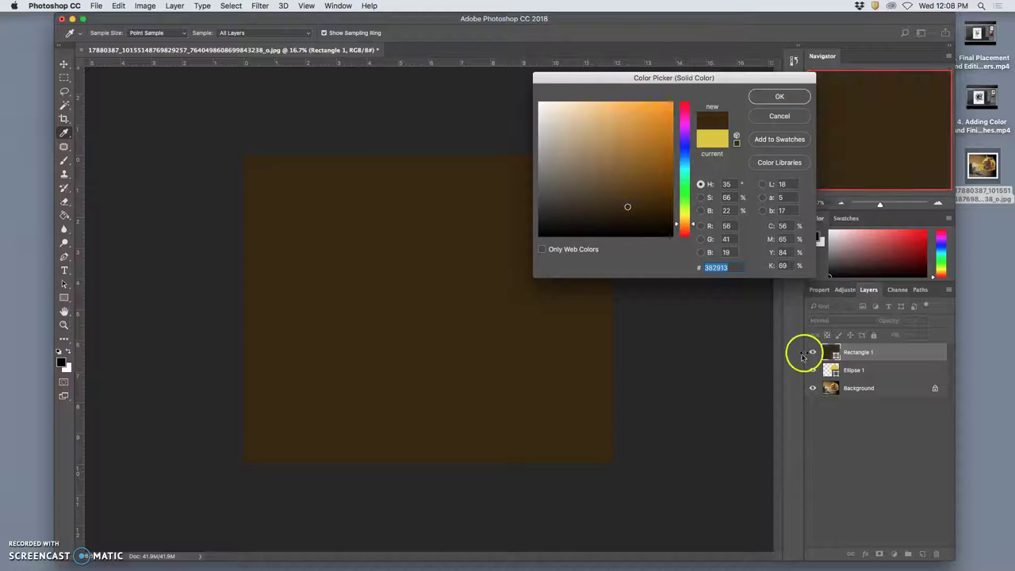
pyautogui.click(780, 97)
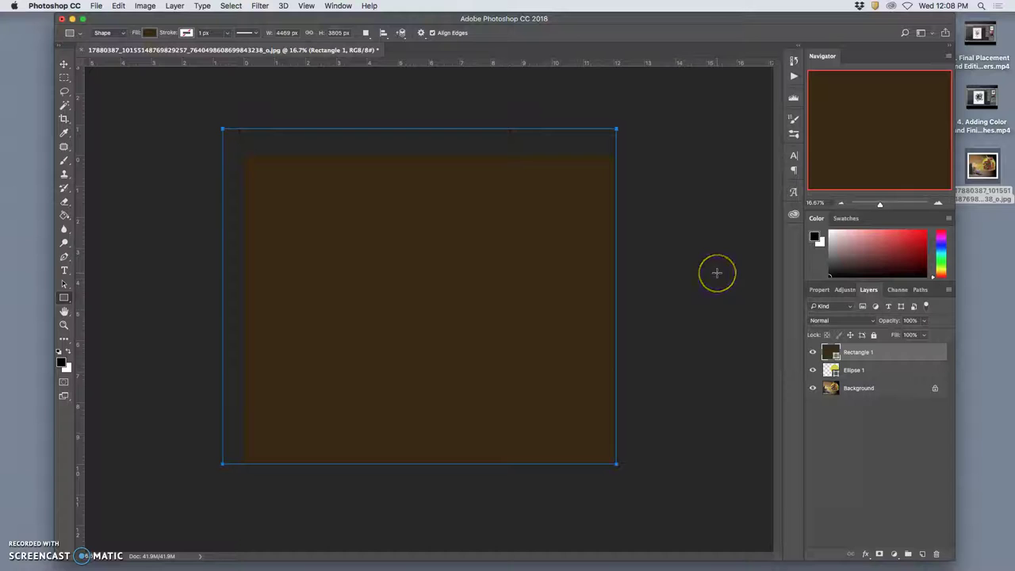
# Move Rectangle 1 below Ellipse 1 in the layer stack.
pyautogui.click(897, 389)
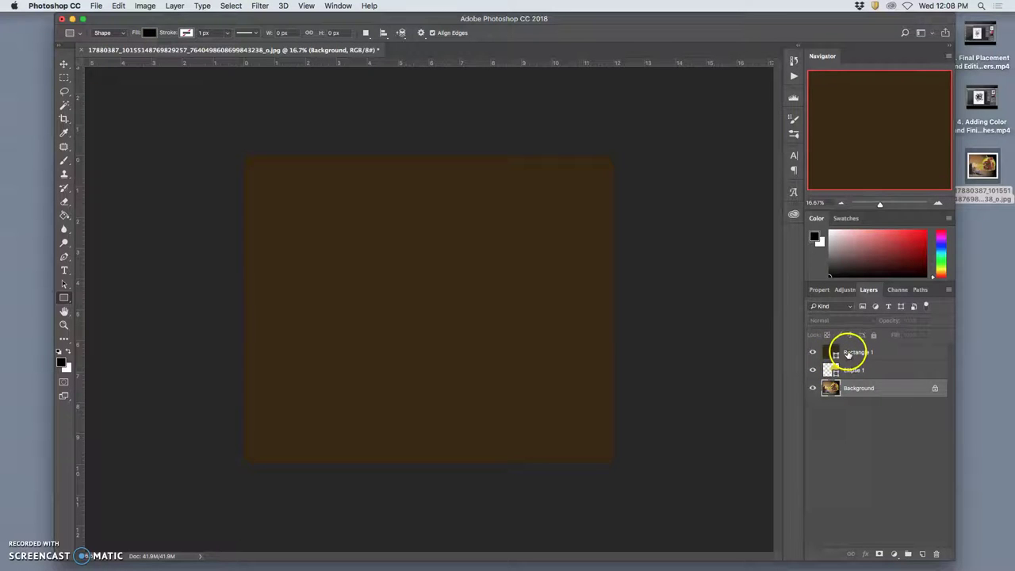
pyautogui.moveTo(831, 351); pyautogui.dragTo(887, 378)
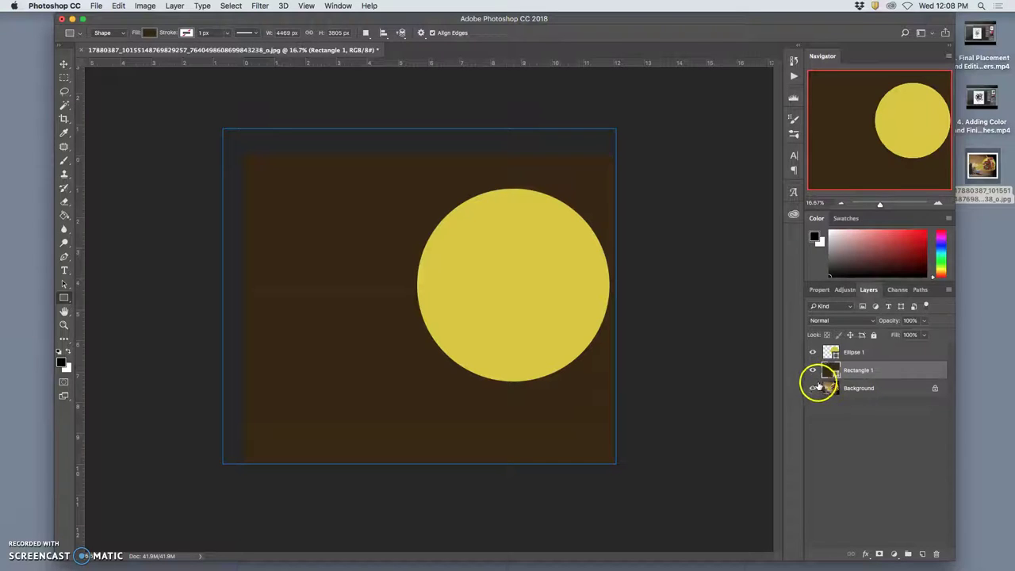
pyautogui.click(972, 193)
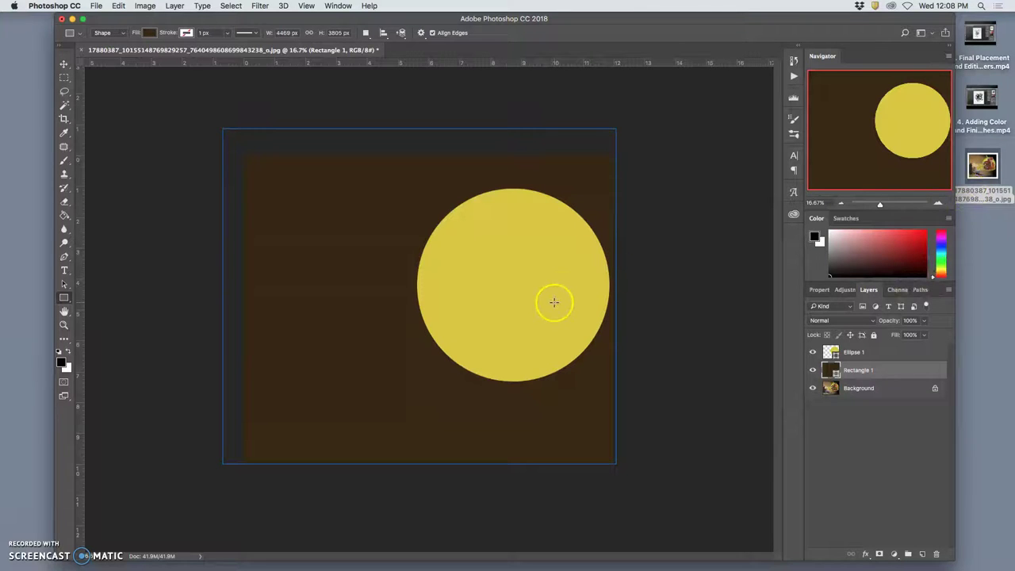
# Hide the brown rectangle and yellow circle layers, then select the Background layer.
pyautogui.click(813, 370)
pyautogui.click(812, 352)
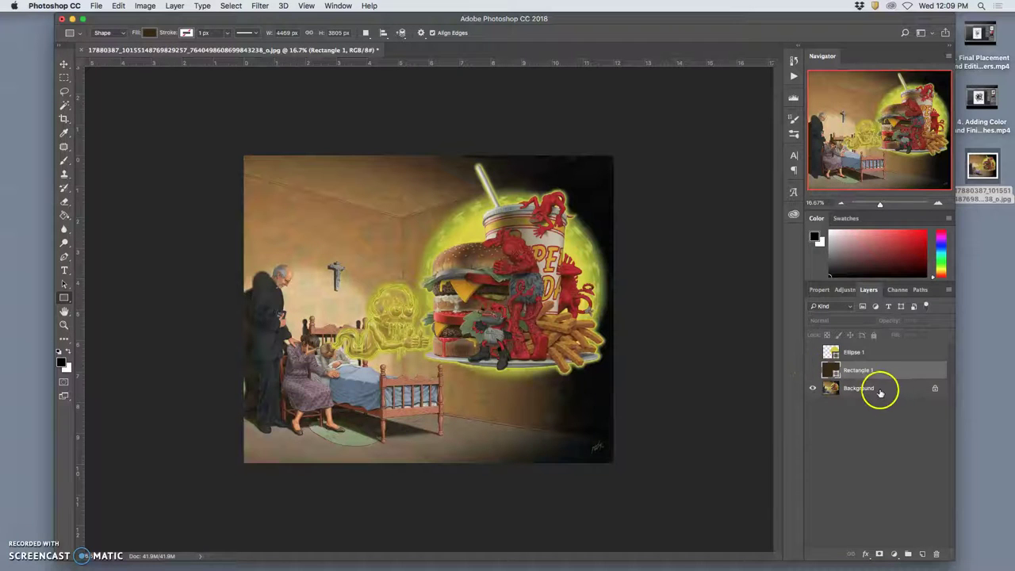
pyautogui.click(873, 389)
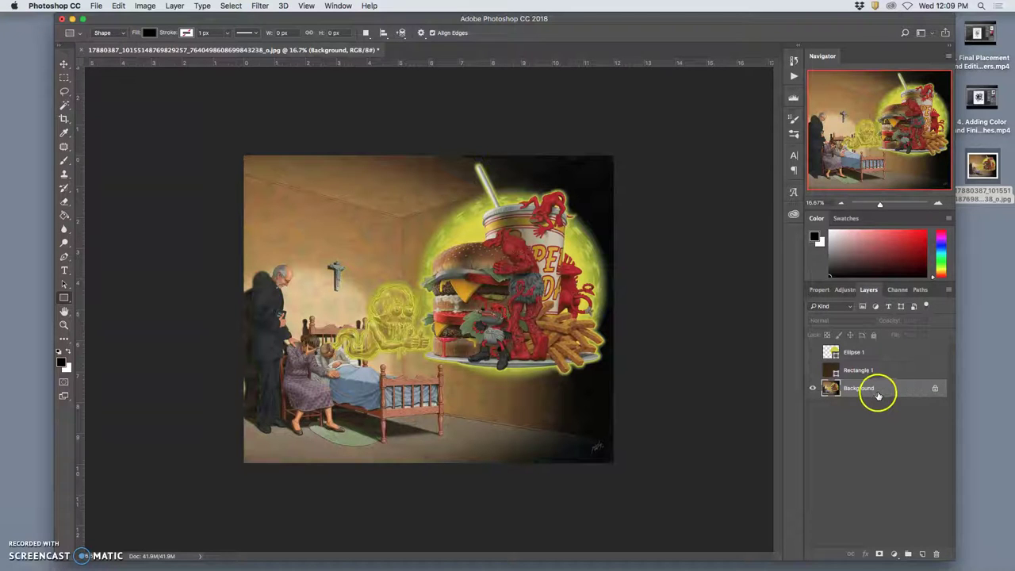
# Duplicate Background to the top at 50% opacity, re-show both shapes, and lock the copy.
pyautogui.press('super+j')
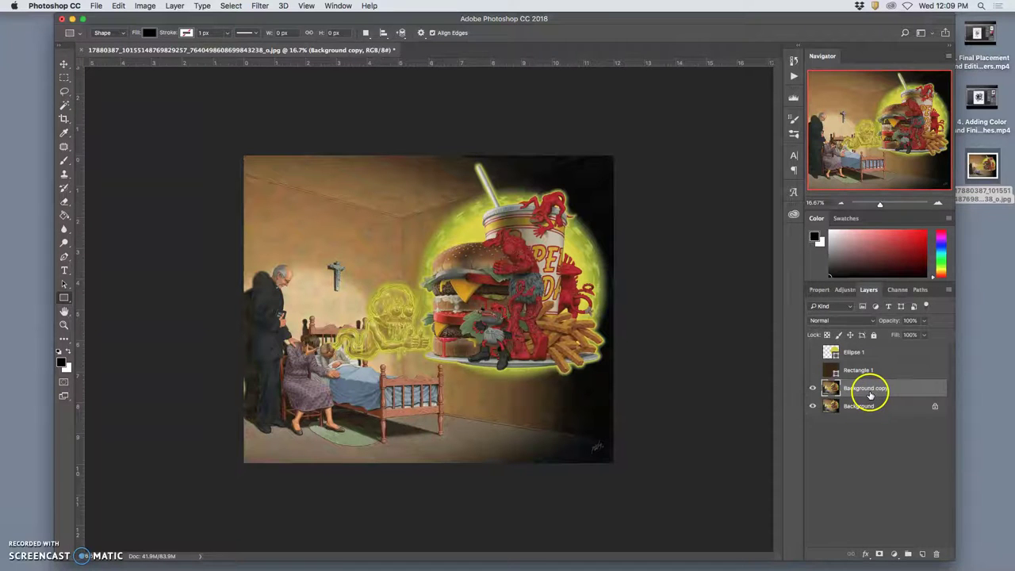
pyautogui.moveTo(867, 392); pyautogui.dragTo(859, 351)
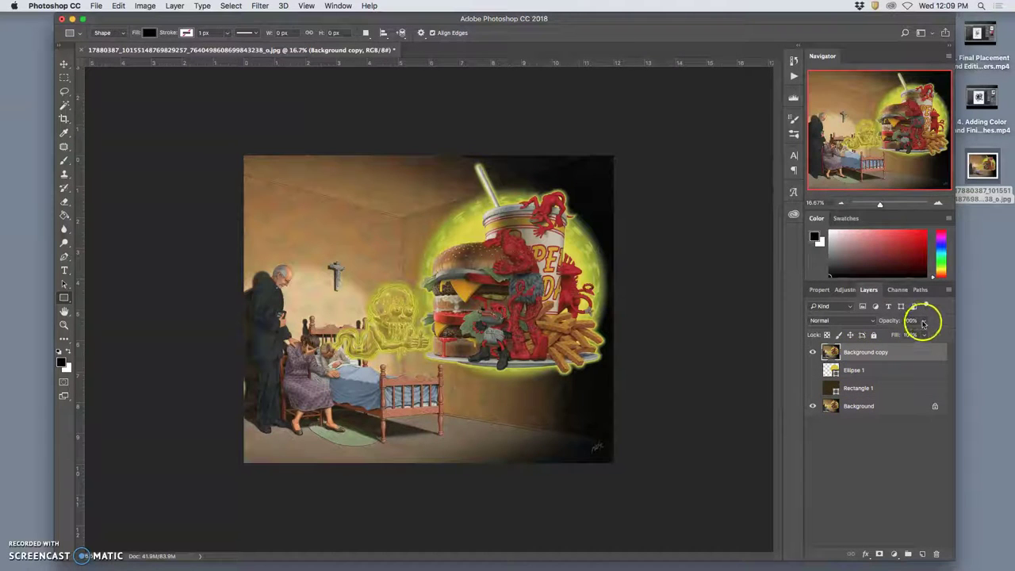
pyautogui.click(924, 322)
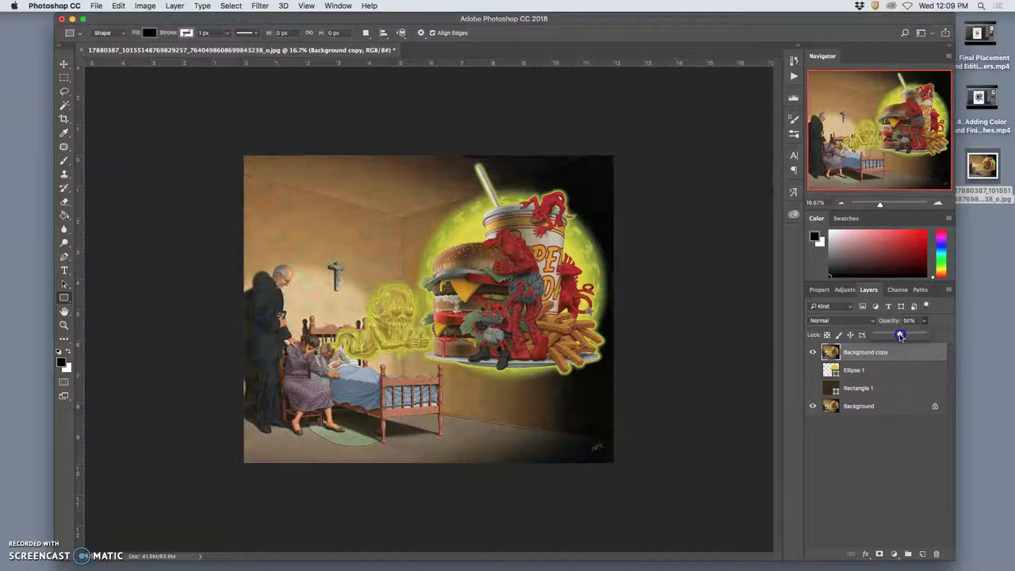
pyautogui.click(812, 388)
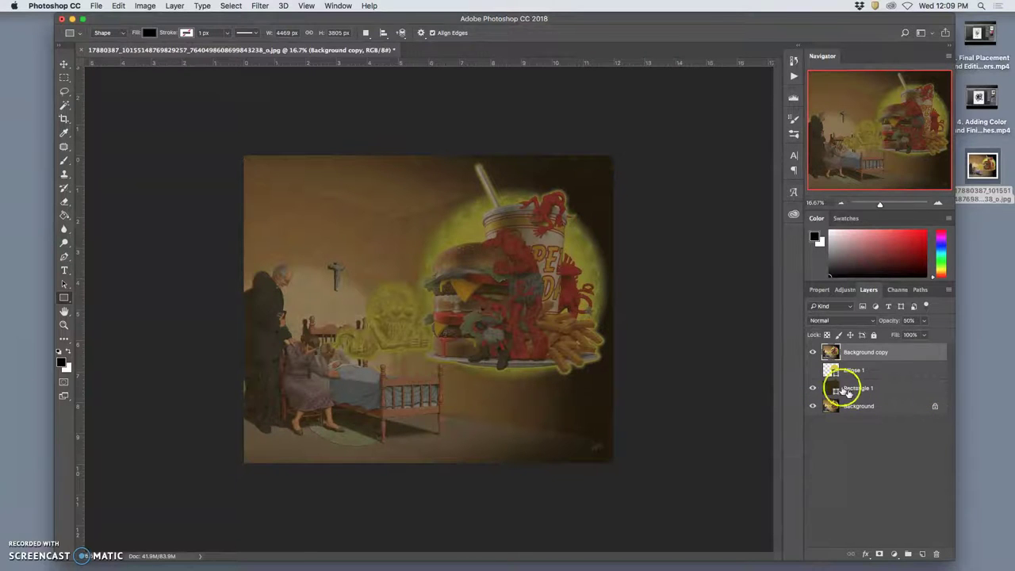
pyautogui.click(813, 370)
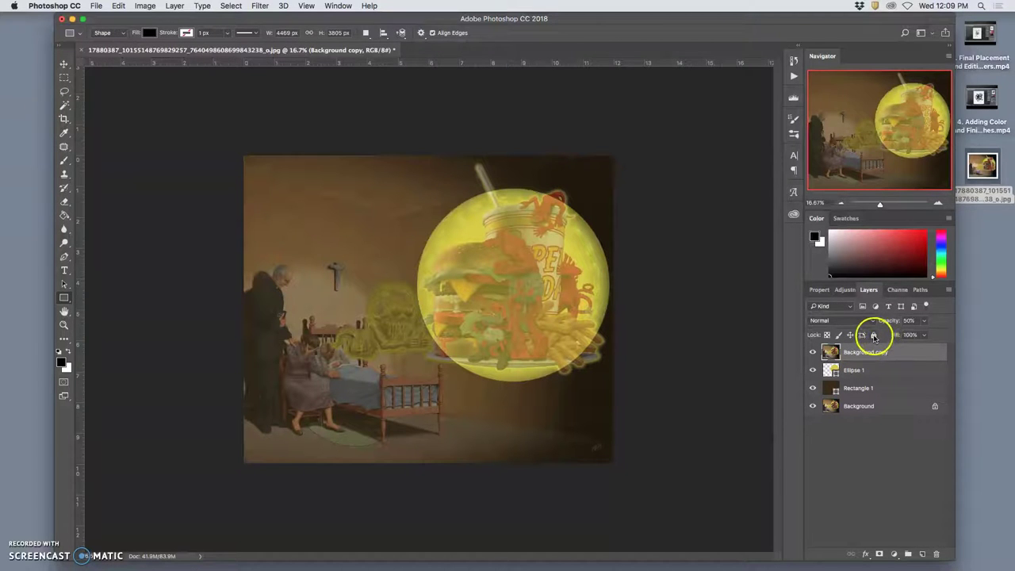
pyautogui.click(875, 336)
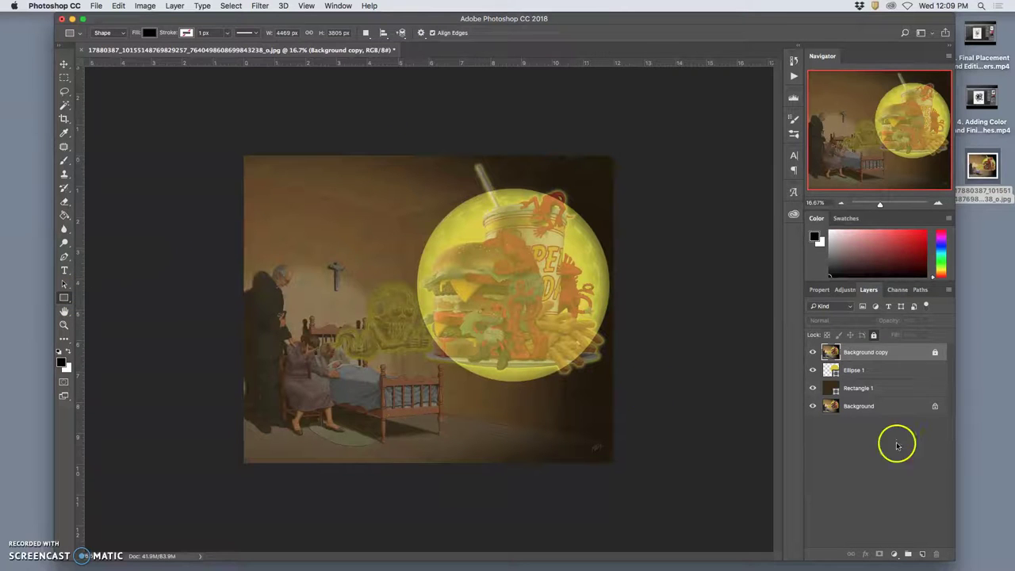
# Switch the shape tool to Ellipse and drag a large circle over the painting's left side.
pyautogui.click(862, 378)
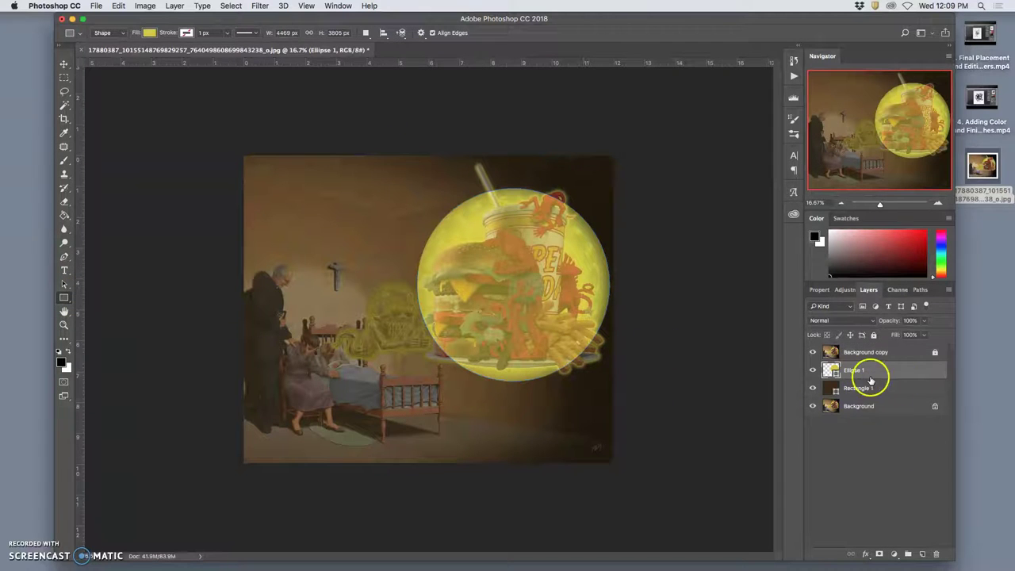
pyautogui.click(889, 389)
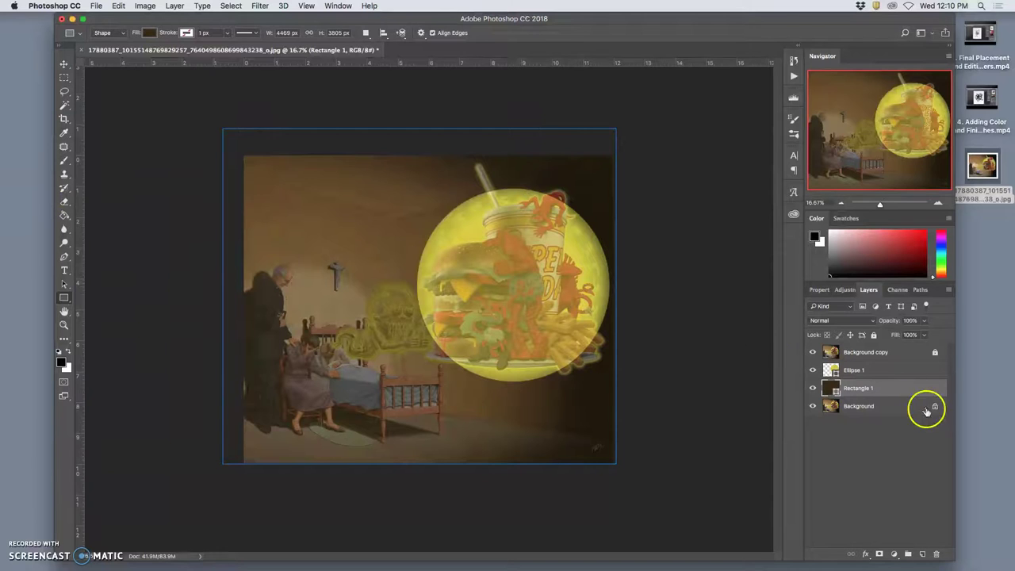
pyautogui.click(905, 394)
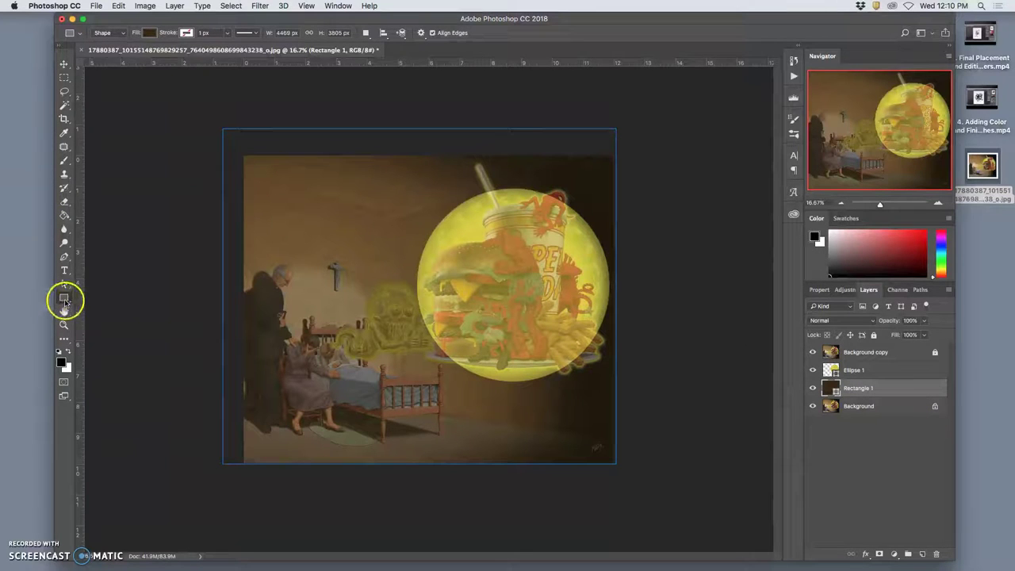
pyautogui.moveTo(64, 298); pyautogui.dragTo(101, 311)
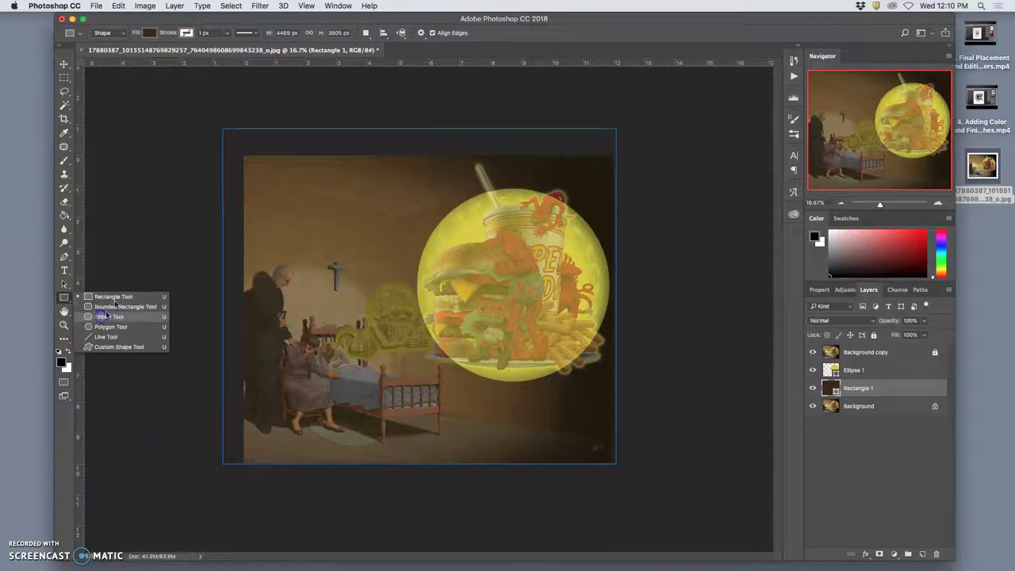
pyautogui.click(169, 122)
pyautogui.click(118, 318)
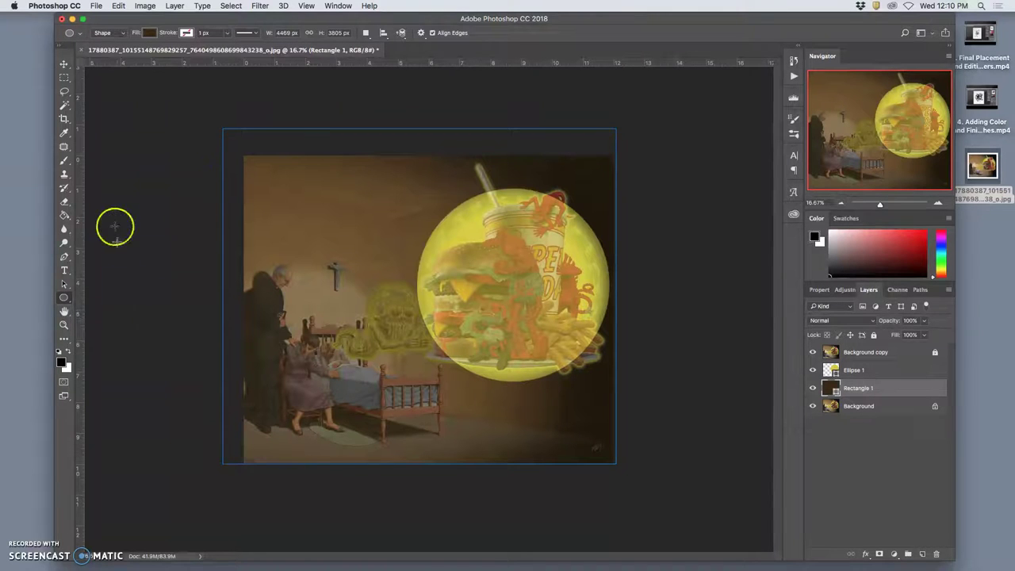
pyautogui.moveTo(123, 105); pyautogui.dragTo(558, 568)
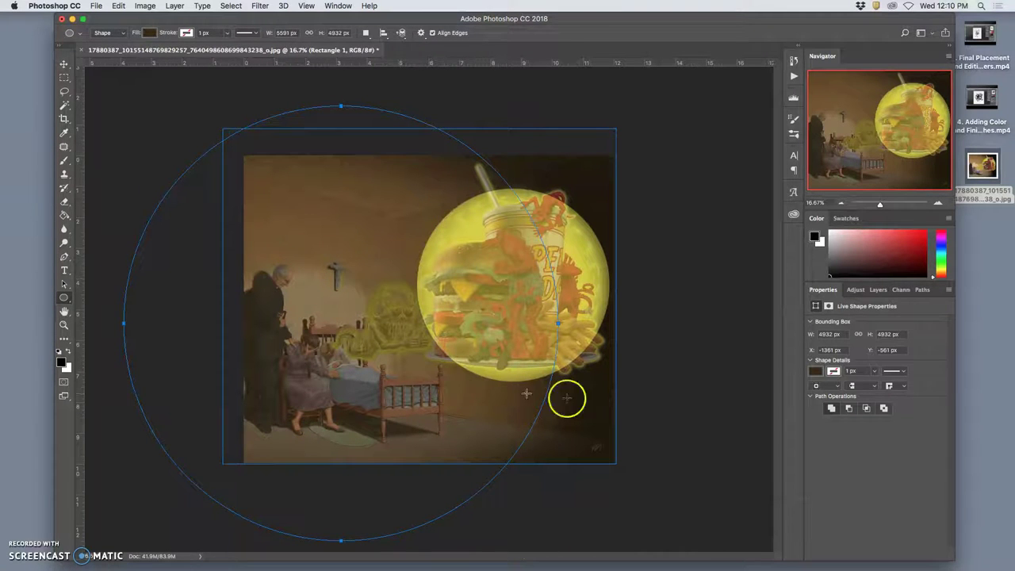
# Move the Layers tab to the front of its group and float the Properties panel out.
pyautogui.click(881, 292)
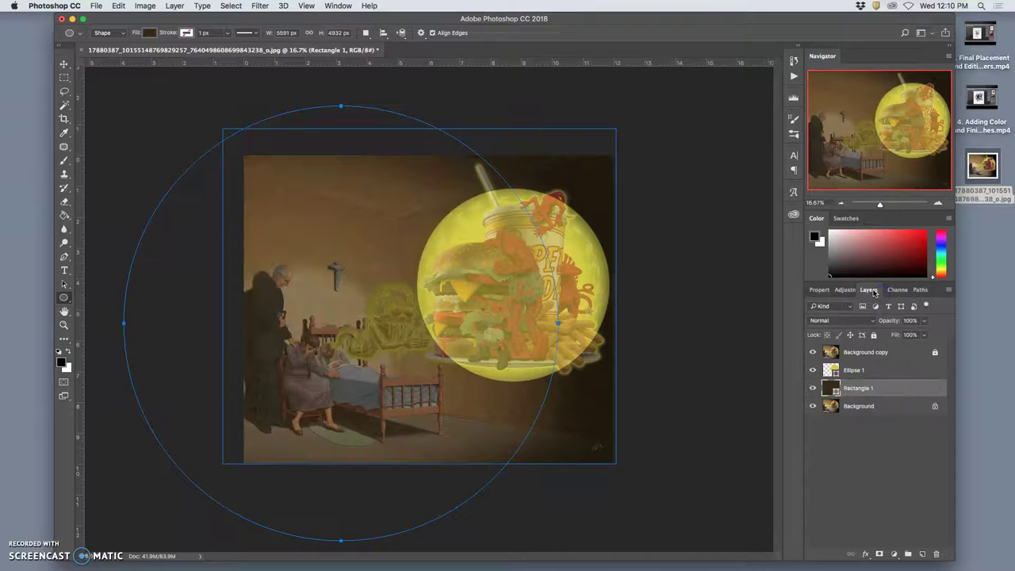
pyautogui.moveTo(872, 293); pyautogui.dragTo(833, 286)
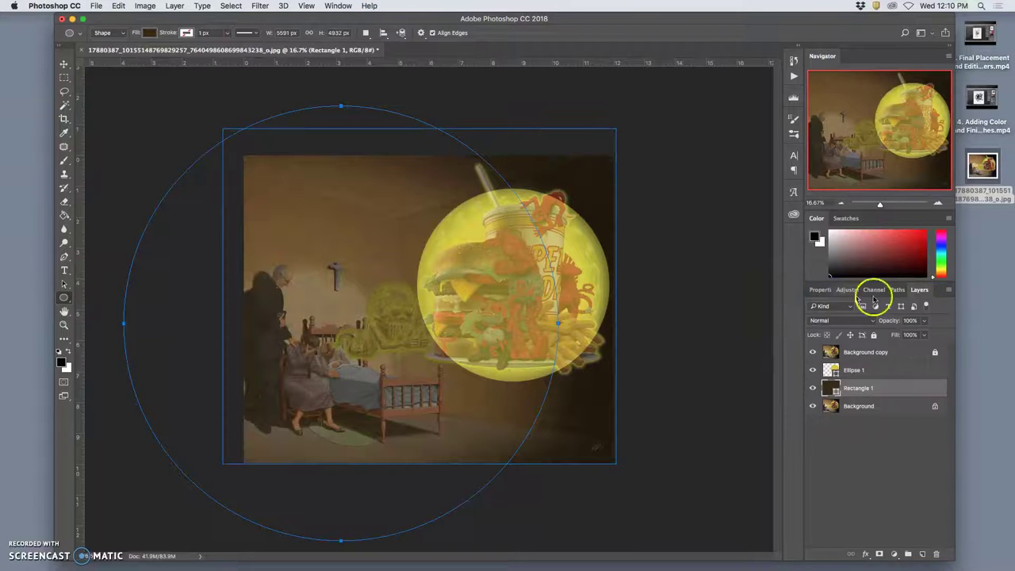
pyautogui.moveTo(918, 291); pyautogui.dragTo(964, 286)
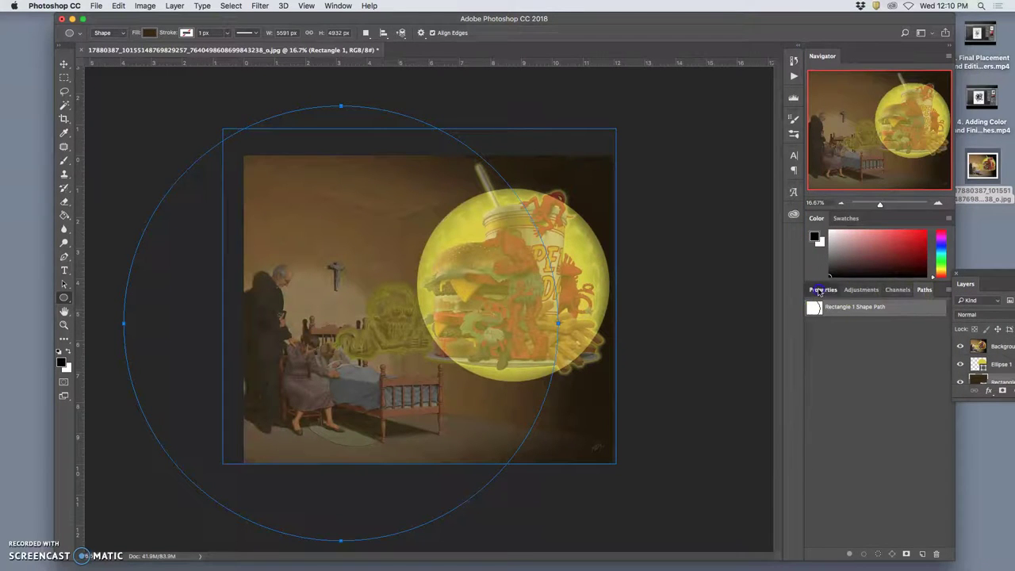
pyautogui.moveTo(819, 292); pyautogui.dragTo(920, 291)
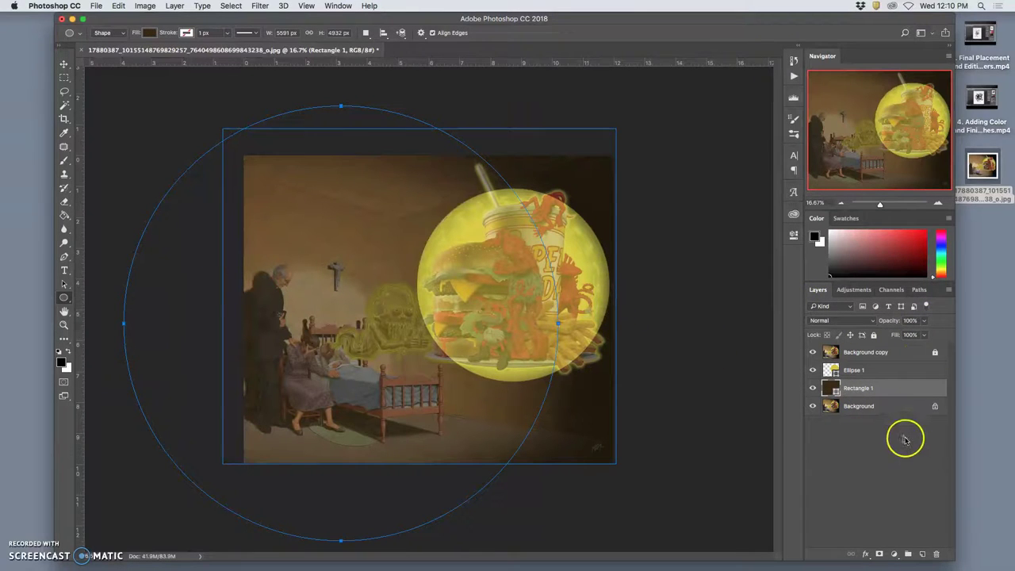
pyautogui.click(141, 145)
pyautogui.click(480, 297)
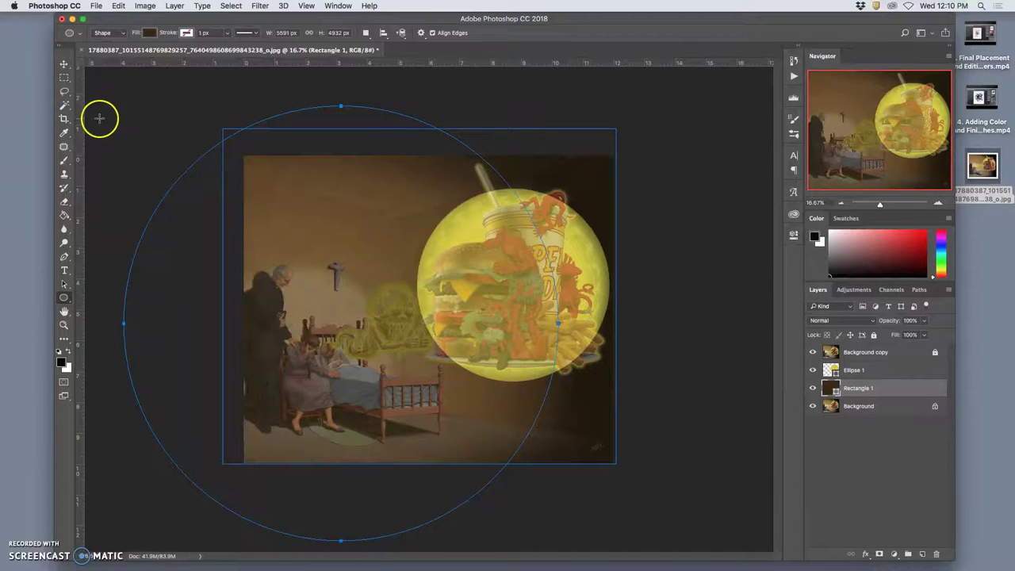
# Draw a large ellipse from the painting's top-left corner as Ellipse 2.
pyautogui.click(65, 92)
pyautogui.click(893, 385)
pyautogui.click(65, 296)
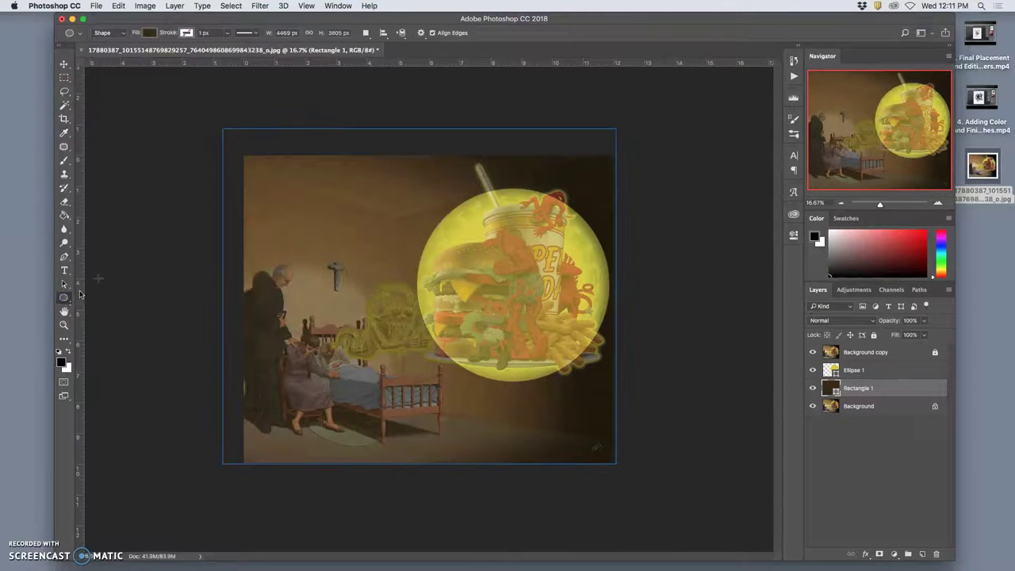
pyautogui.moveTo(132, 85); pyautogui.dragTo(571, 538)
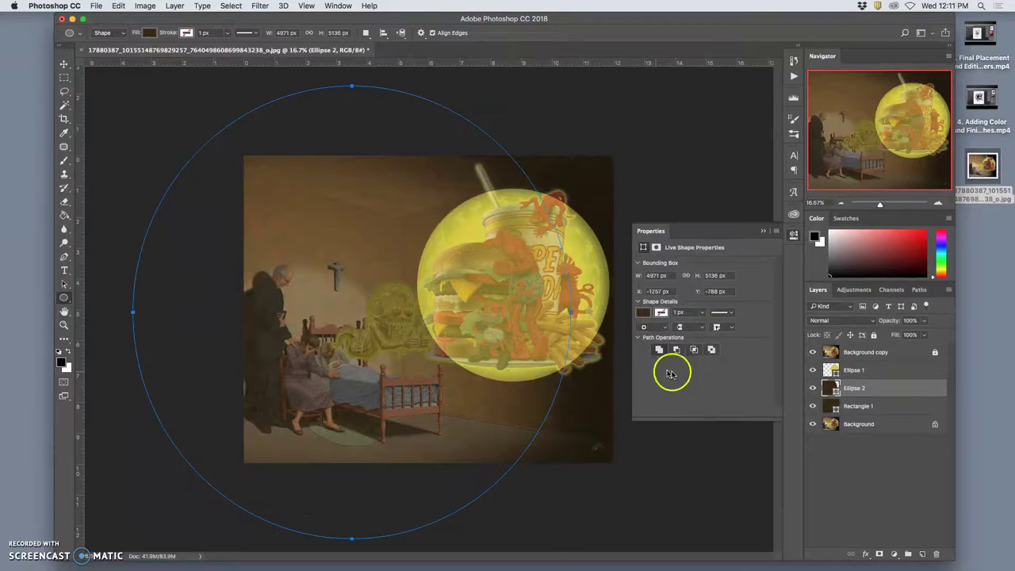
# Set Ellipse 2's fill to a lighter medium brown matching the wall.
pyautogui.doubleClick(827, 387)
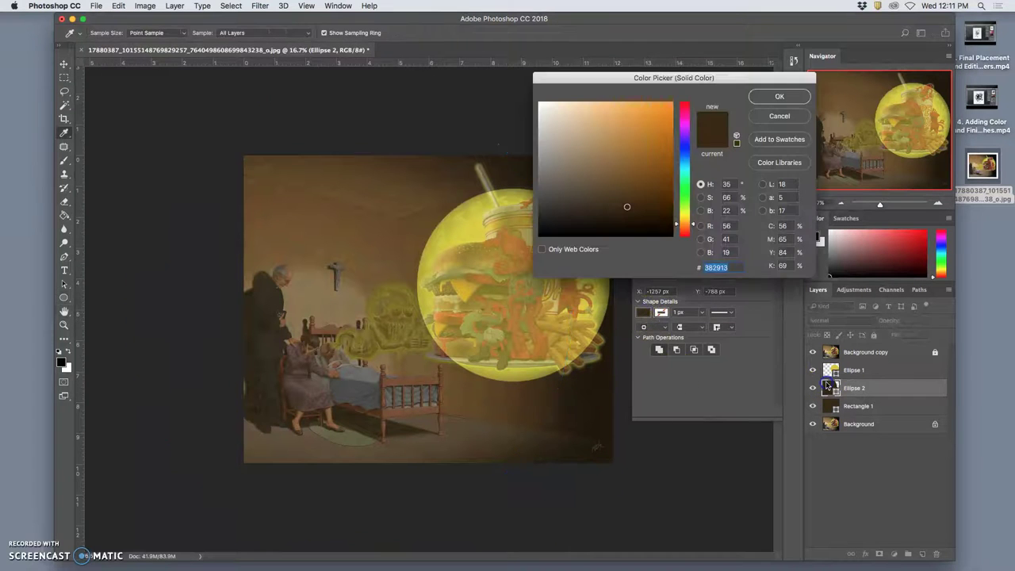
pyautogui.click(628, 178)
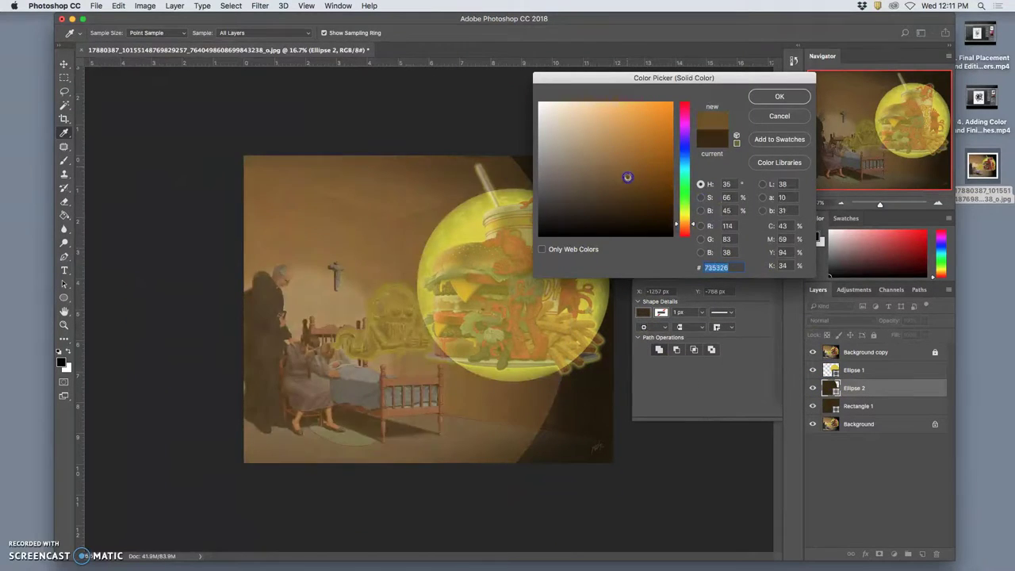
pyautogui.moveTo(628, 174); pyautogui.dragTo(638, 184)
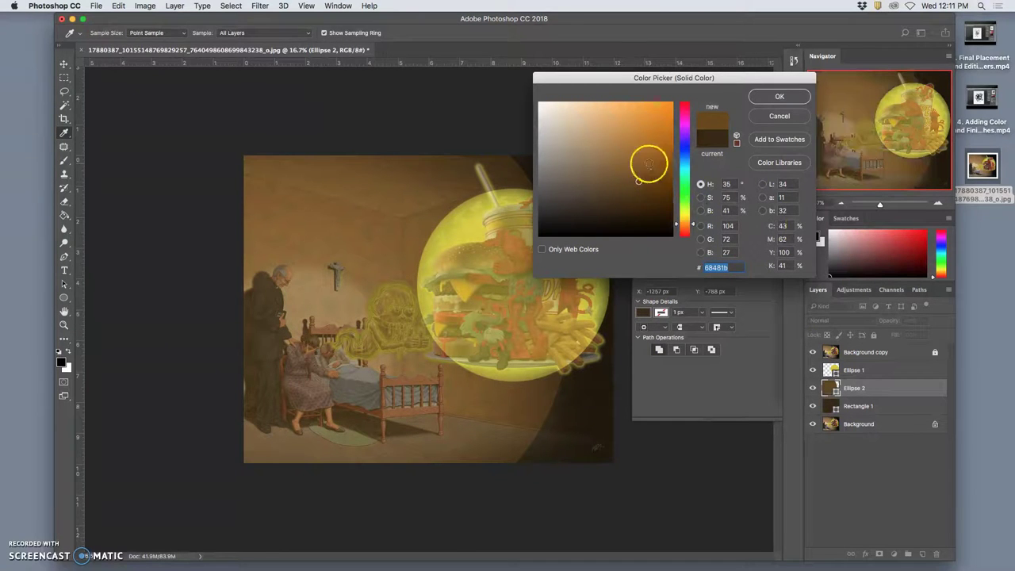
pyautogui.click(633, 162)
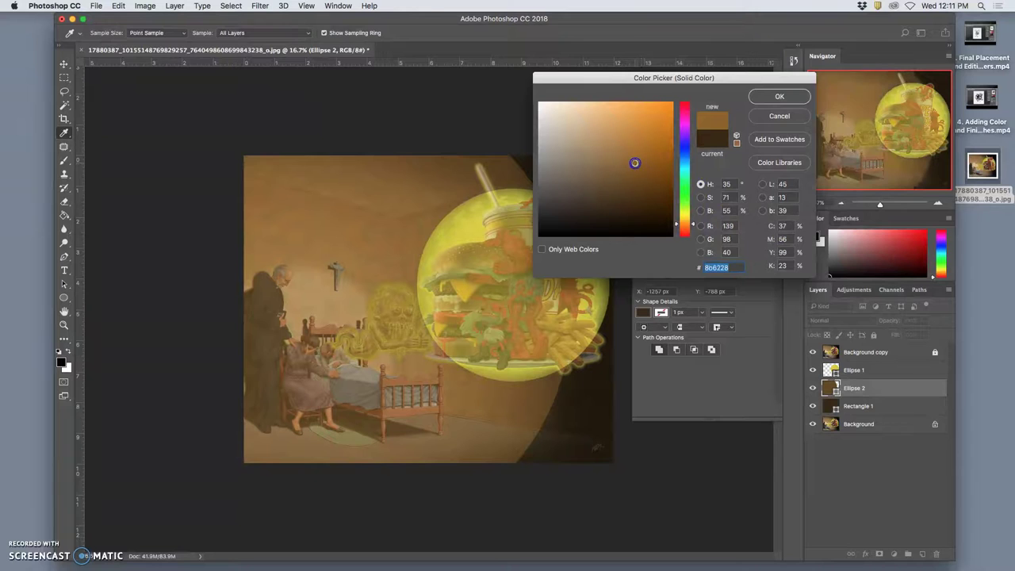
pyautogui.click(776, 97)
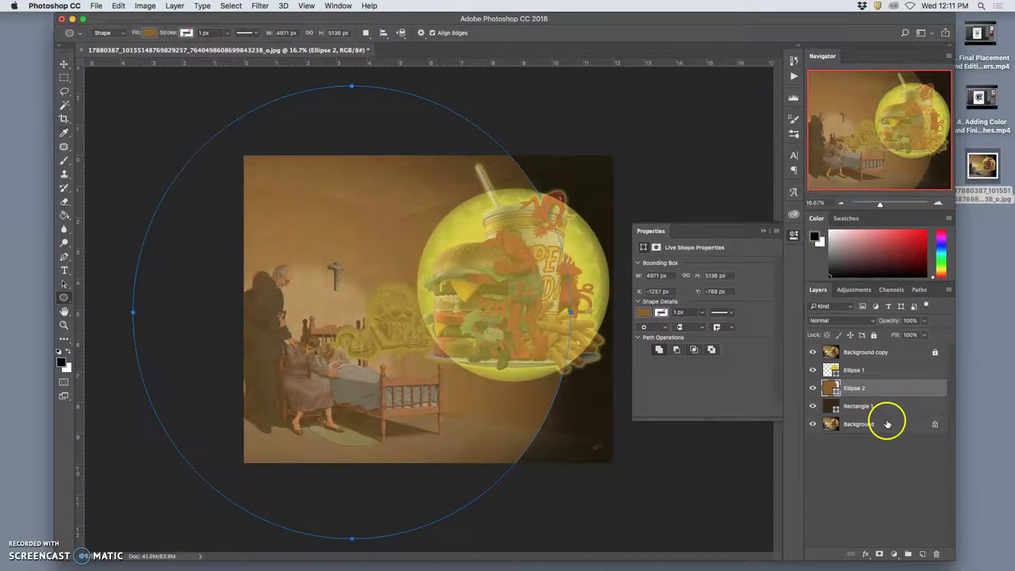
# Hide Background copy to check the flat shapes, select Background, then show it again.
pyautogui.click(813, 353)
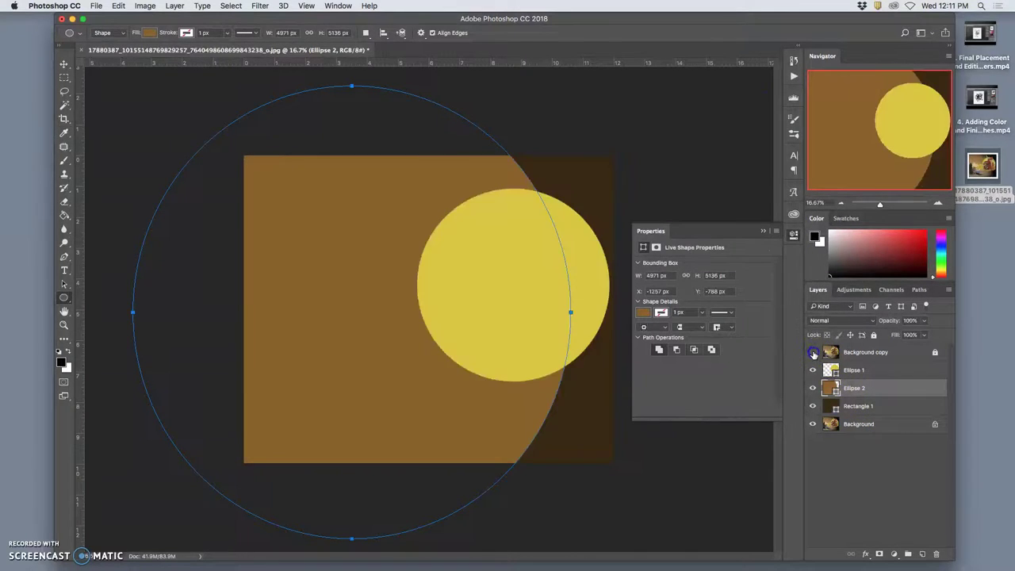
pyautogui.click(849, 426)
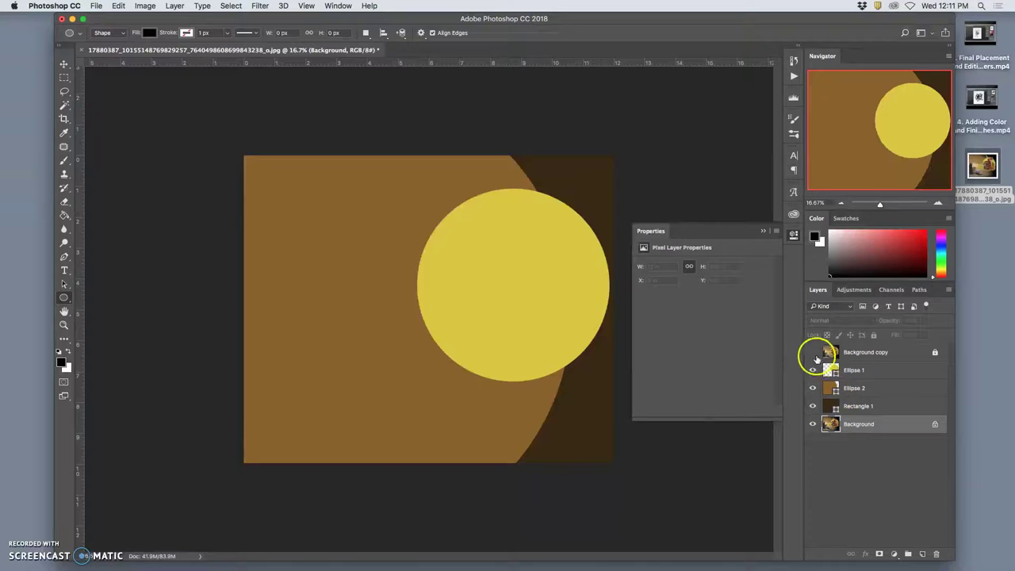
pyautogui.click(813, 353)
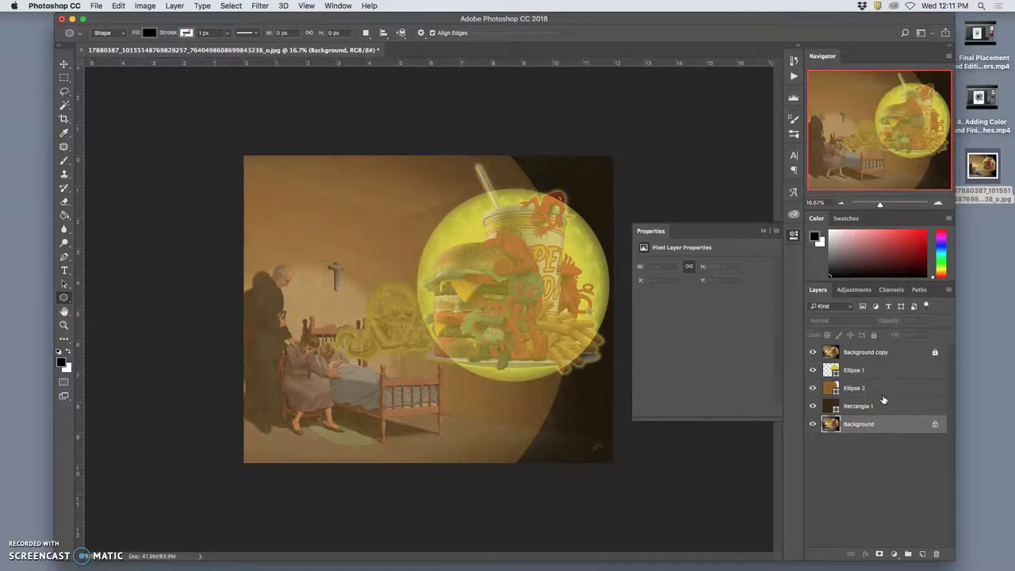
# Draw a tall oval over the standing man, deleting a misplaced first attempt.
pyautogui.click(876, 393)
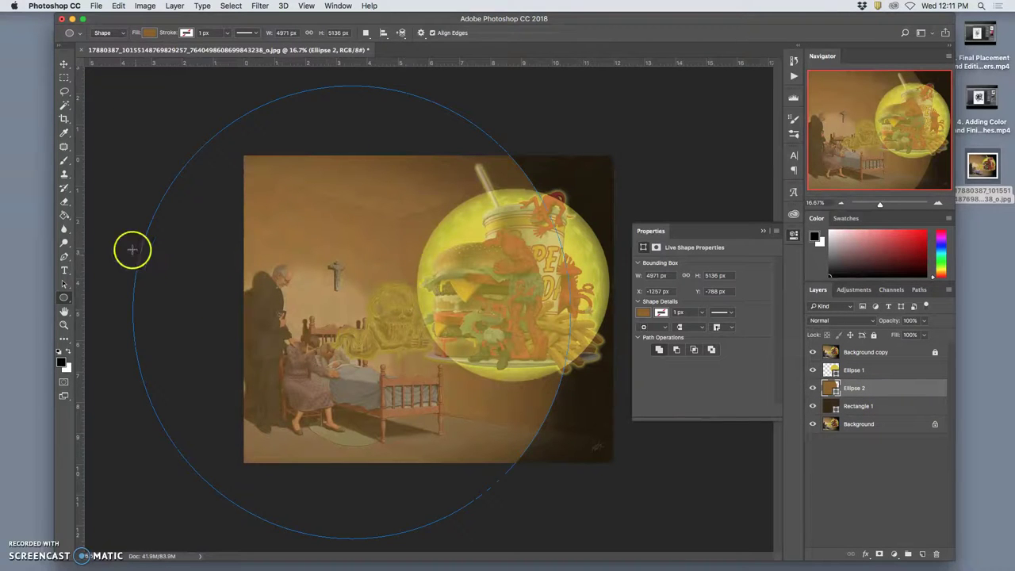
pyautogui.moveTo(123, 216); pyautogui.dragTo(175, 423)
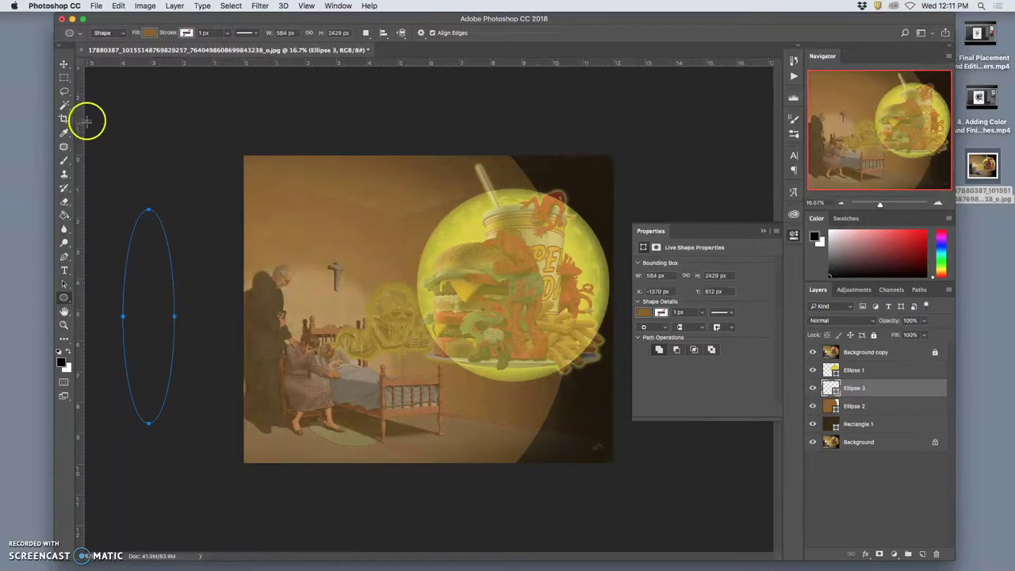
pyautogui.click(64, 63)
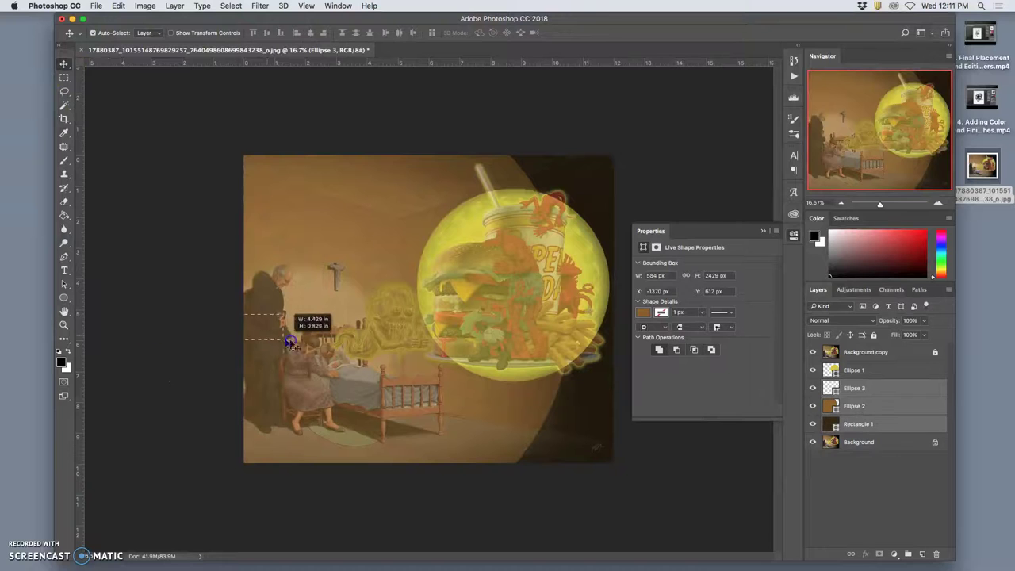
pyautogui.press('BackSpace')
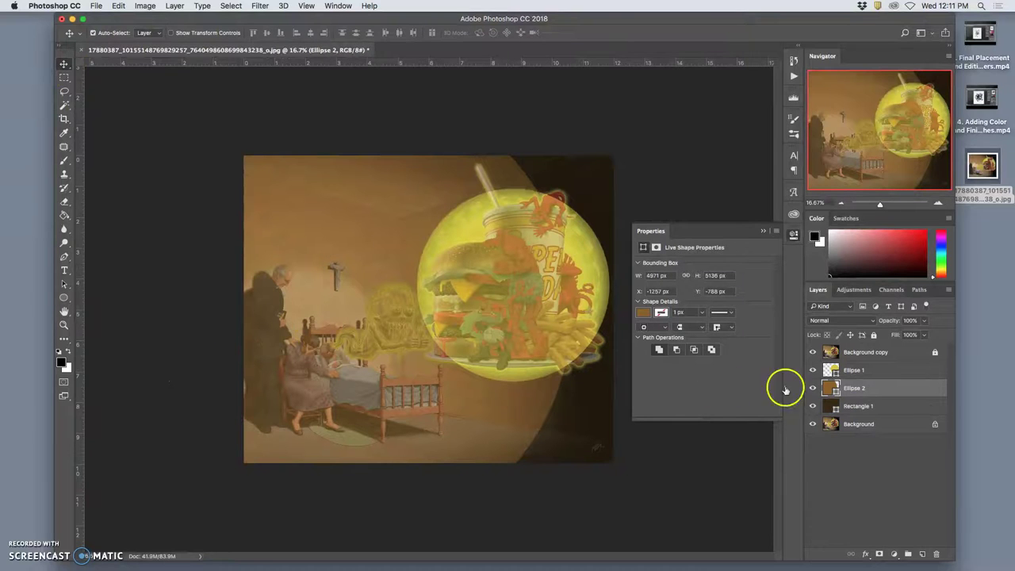
pyautogui.click(63, 297)
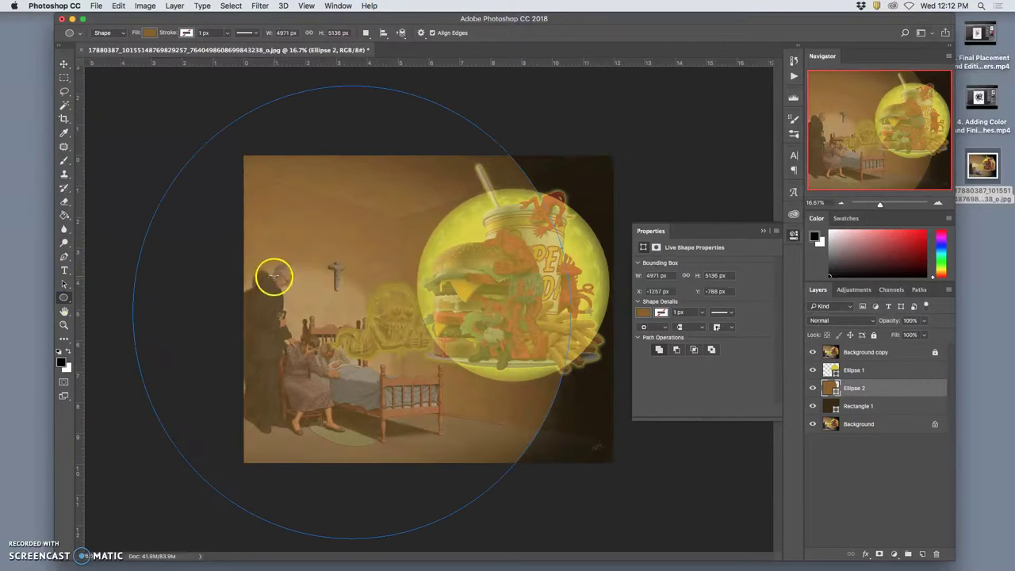
pyautogui.moveTo(257, 267); pyautogui.dragTo(290, 429)
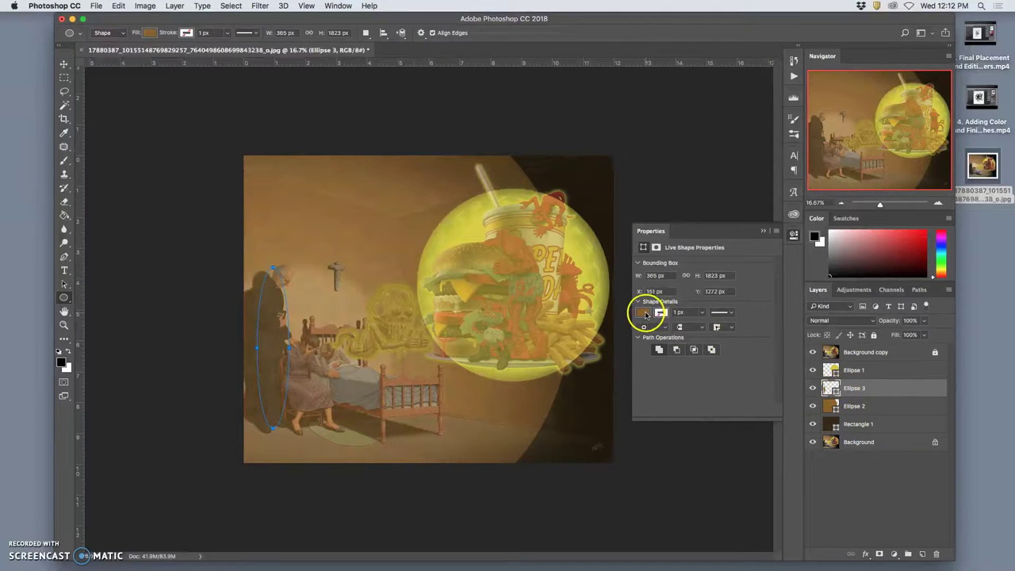
# Fill the oval with a dark grey-green sampled from the man's robe.
pyautogui.doubleClick(829, 388)
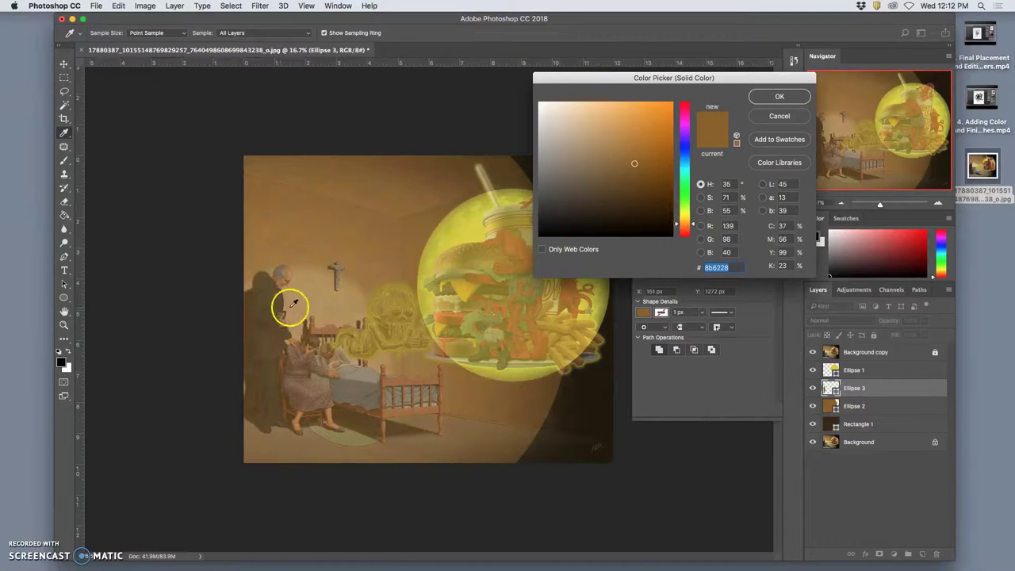
pyautogui.click(556, 214)
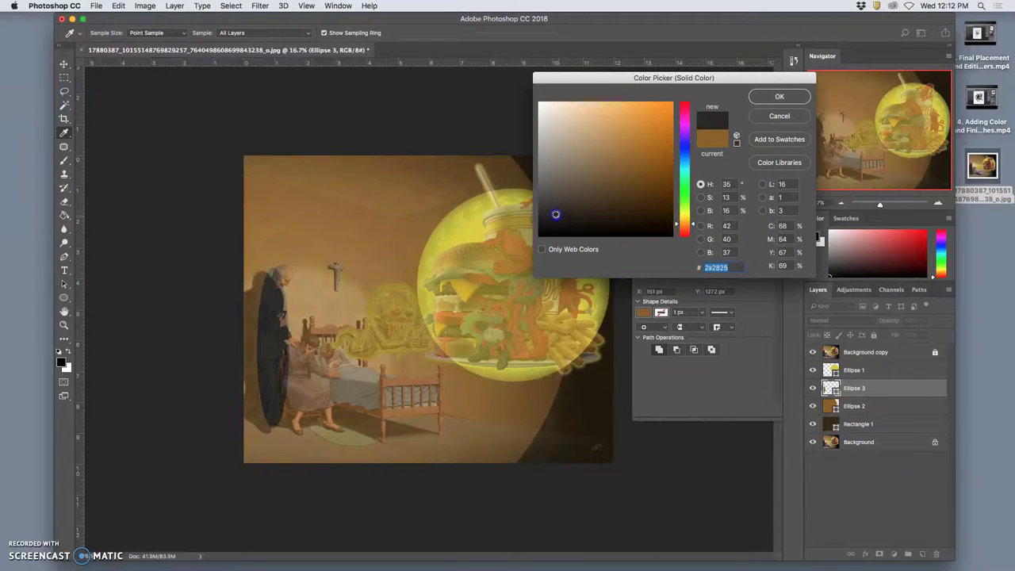
pyautogui.click(271, 299)
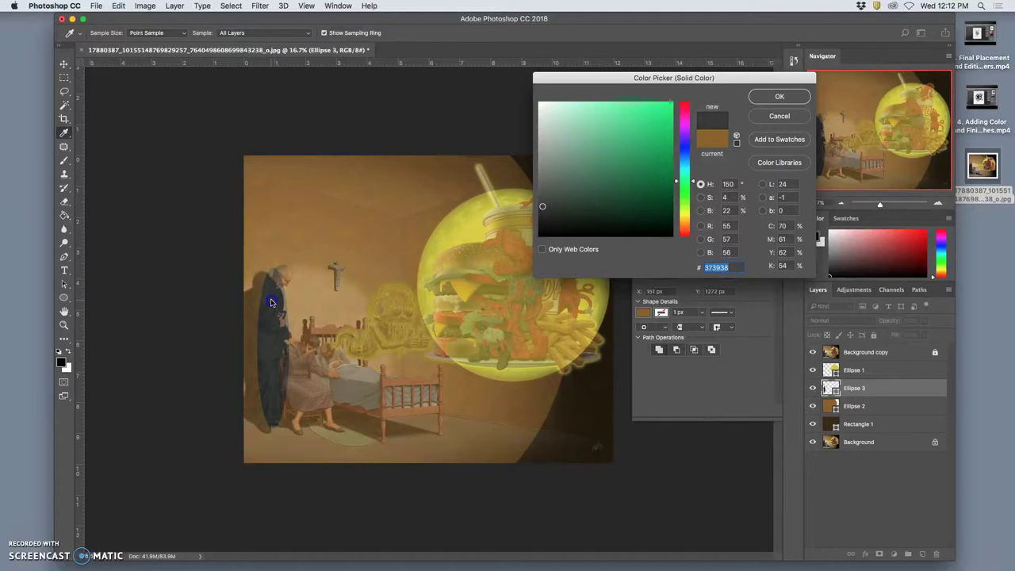
pyautogui.click(270, 302)
pyautogui.moveTo(573, 199); pyautogui.dragTo(556, 209)
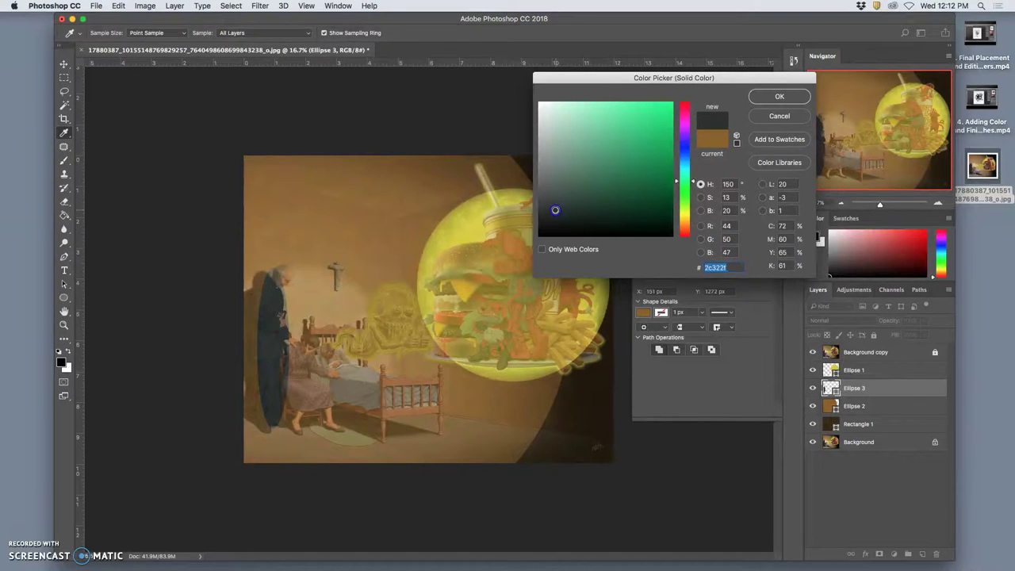
pyautogui.click(780, 97)
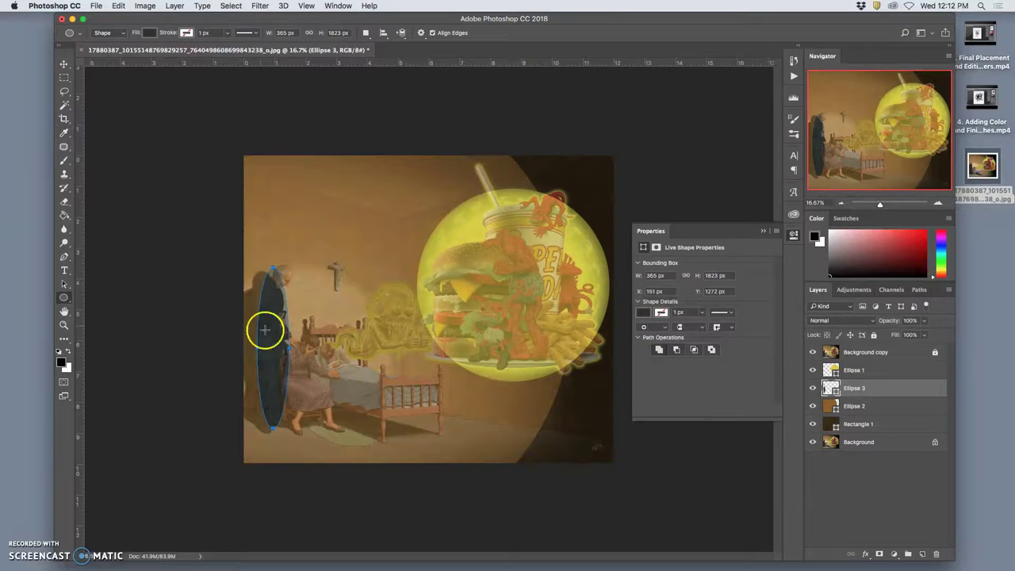
# Nudge the dark oval slightly left and hide the Background copy reference.
pyautogui.click(64, 63)
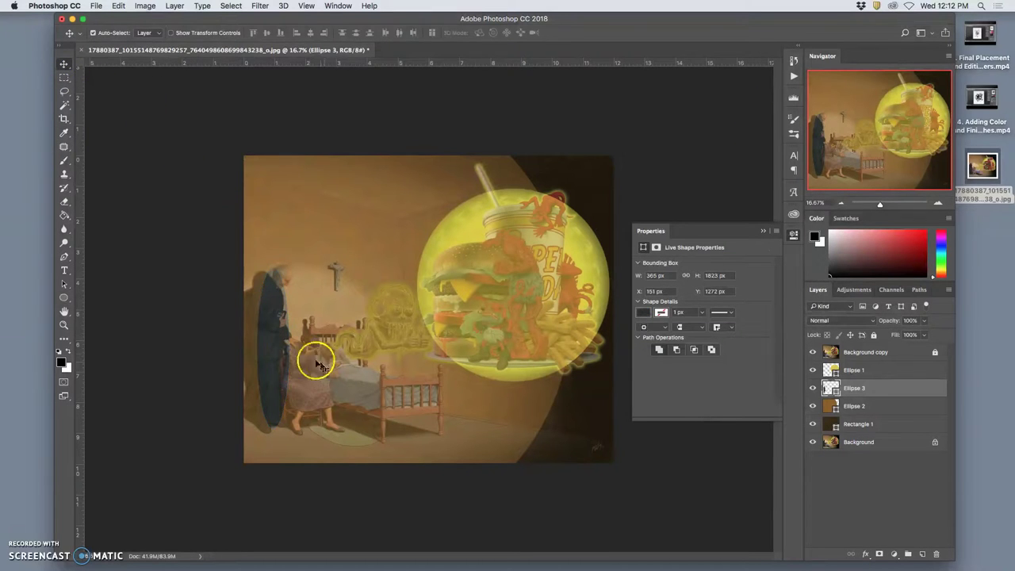
pyautogui.moveTo(280, 352); pyautogui.dragTo(272, 361)
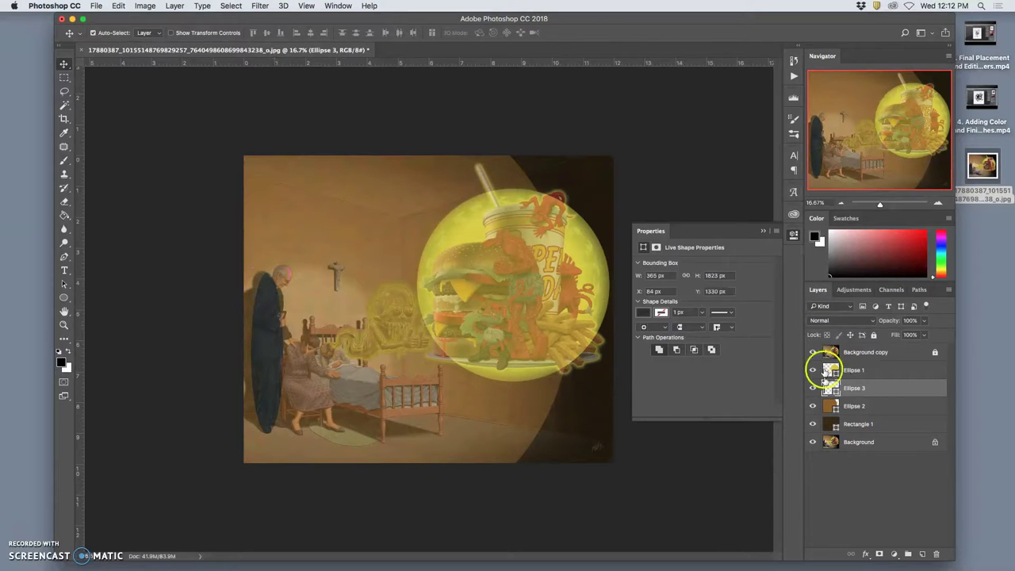
pyautogui.click(814, 353)
pyautogui.click(813, 353)
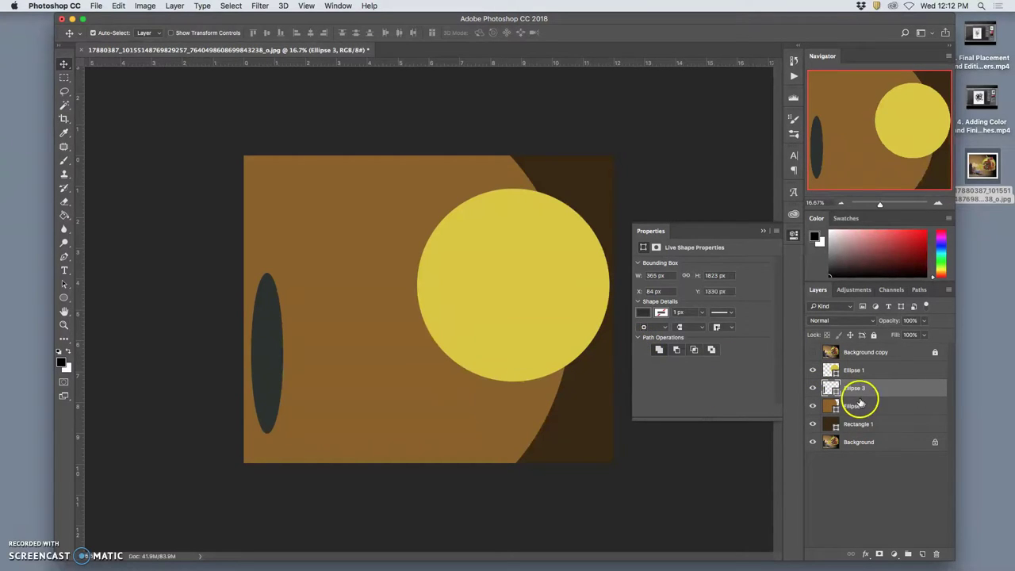
# Warp Ellipse 3's oval to follow the standing man's outline, then hide the reference copy.
pyautogui.click(813, 352)
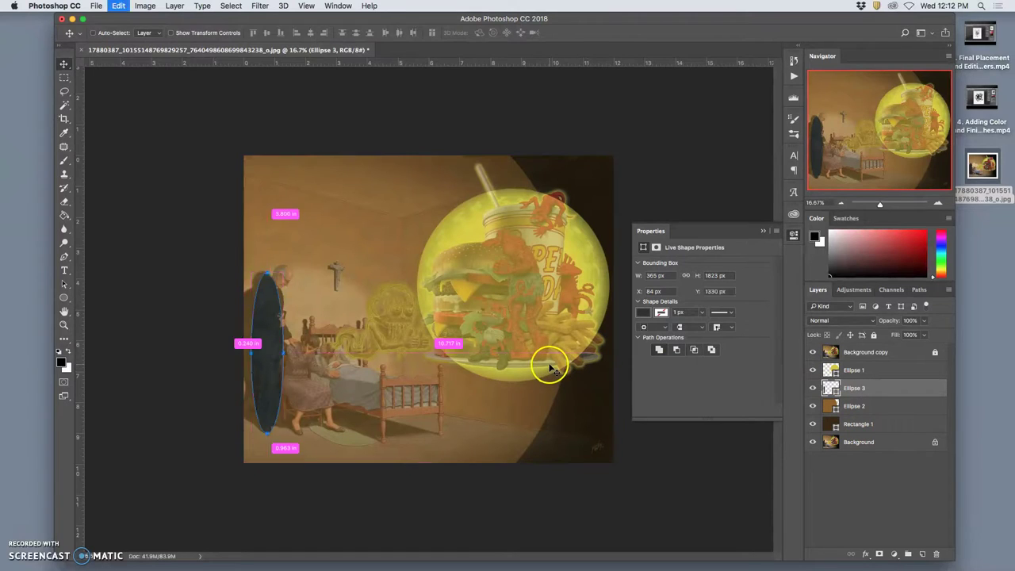
pyautogui.press('super+t')
pyautogui.rightClick(272, 308)
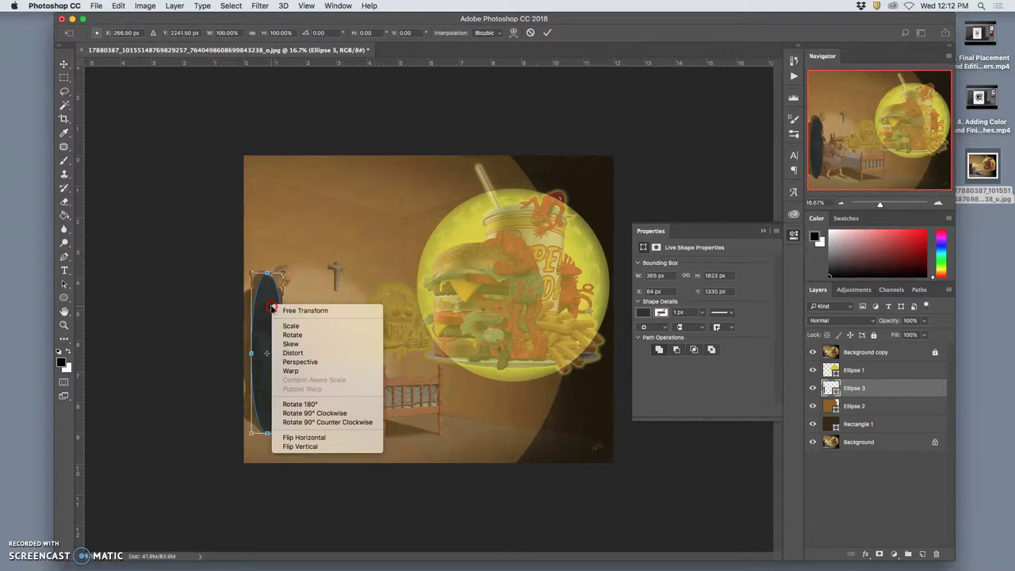
pyautogui.click(292, 370)
pyautogui.moveTo(275, 319); pyautogui.dragTo(262, 299)
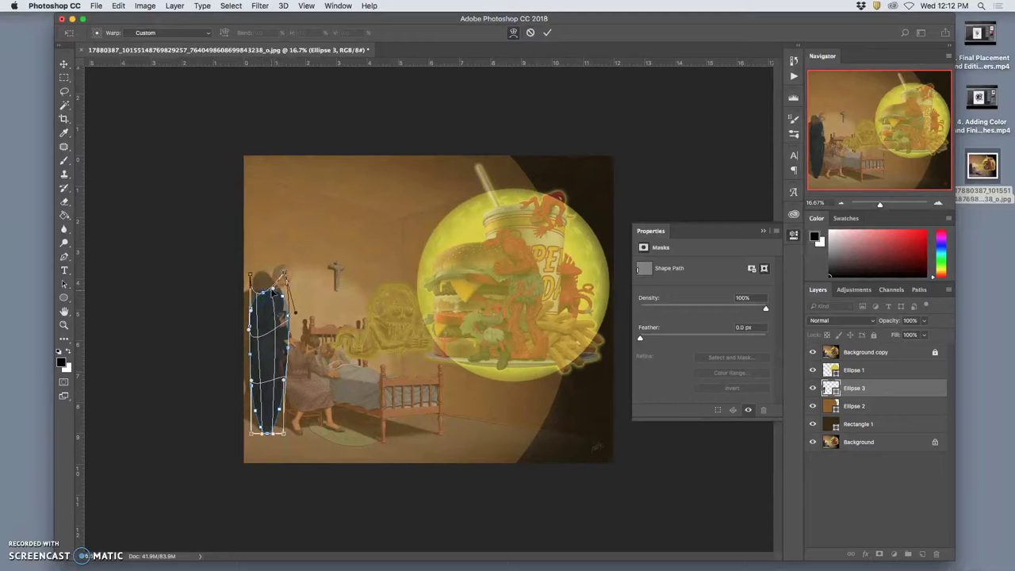
pyautogui.moveTo(275, 415); pyautogui.dragTo(266, 283)
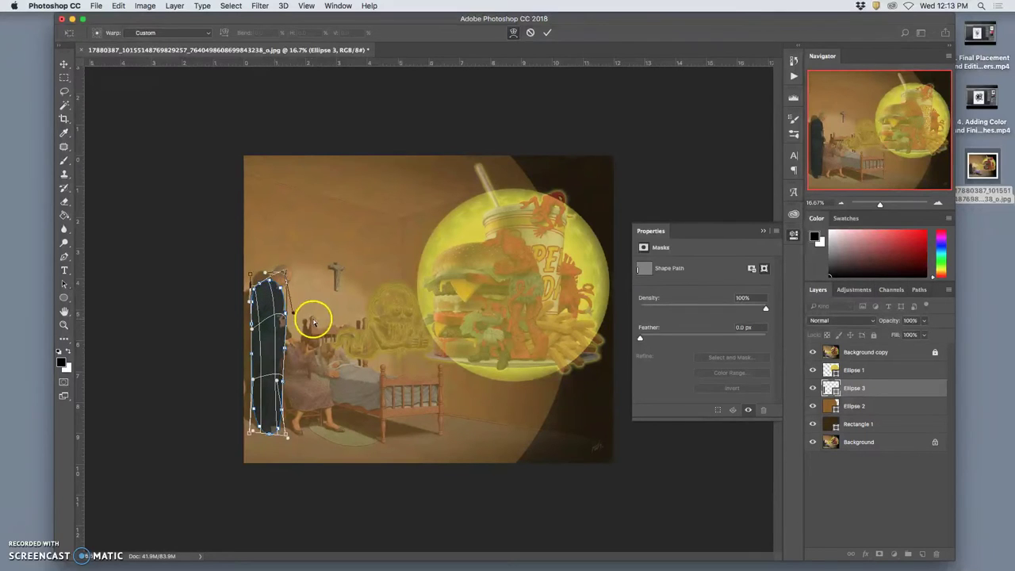
pyautogui.press('Return')
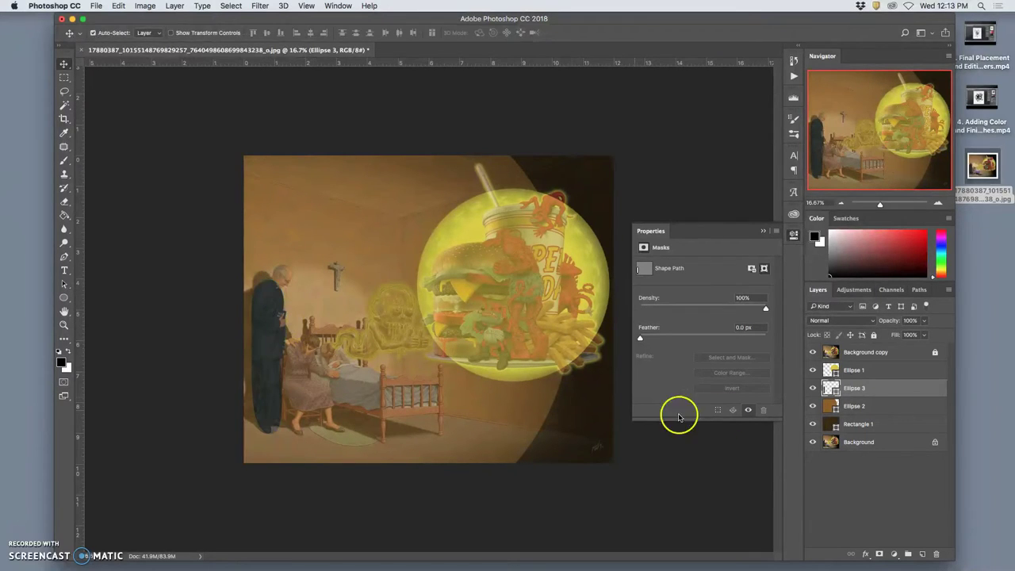
pyautogui.click(813, 353)
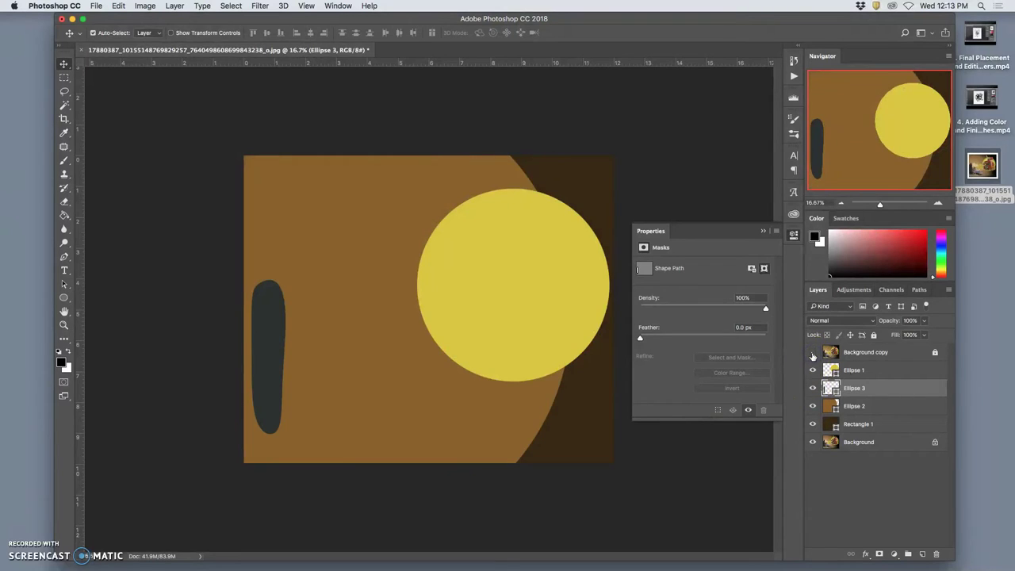